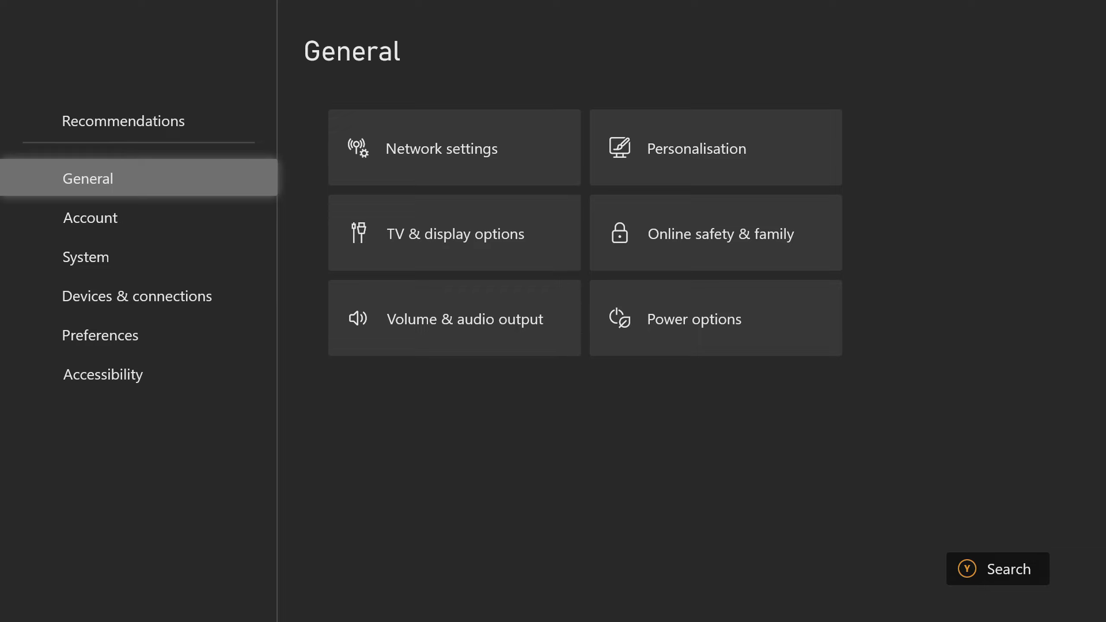
Open Network settings and browse its connection test and other network tiles
{"action": "key", "text": "Right"}
{"action": "key", "text": "Return"}
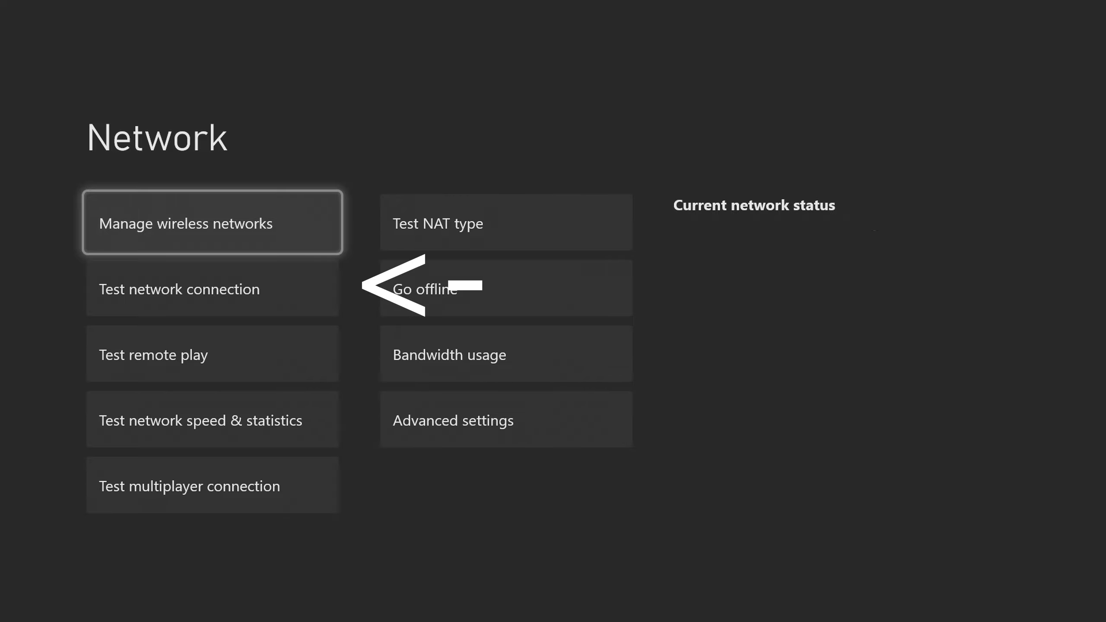
{"action": "key", "text": "Down"}
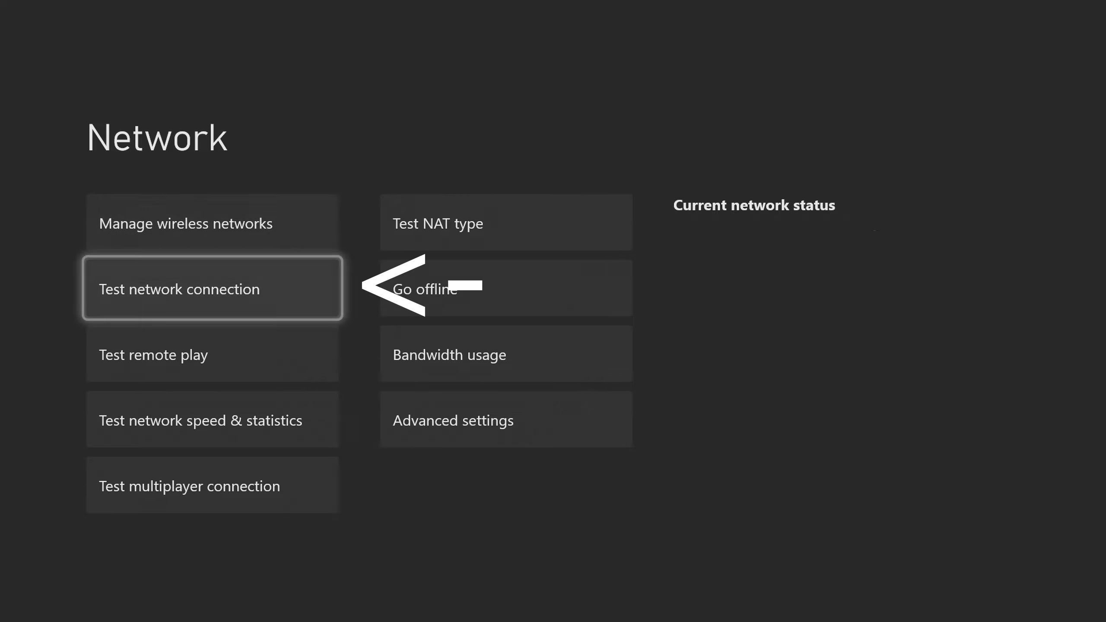
{"action": "key", "text": "Up"}
{"action": "key", "text": "Down"}
{"action": "key", "text": "Down"}
{"action": "key", "text": "Down"}
{"action": "key", "text": "Down"}
{"action": "key", "text": "Right"}
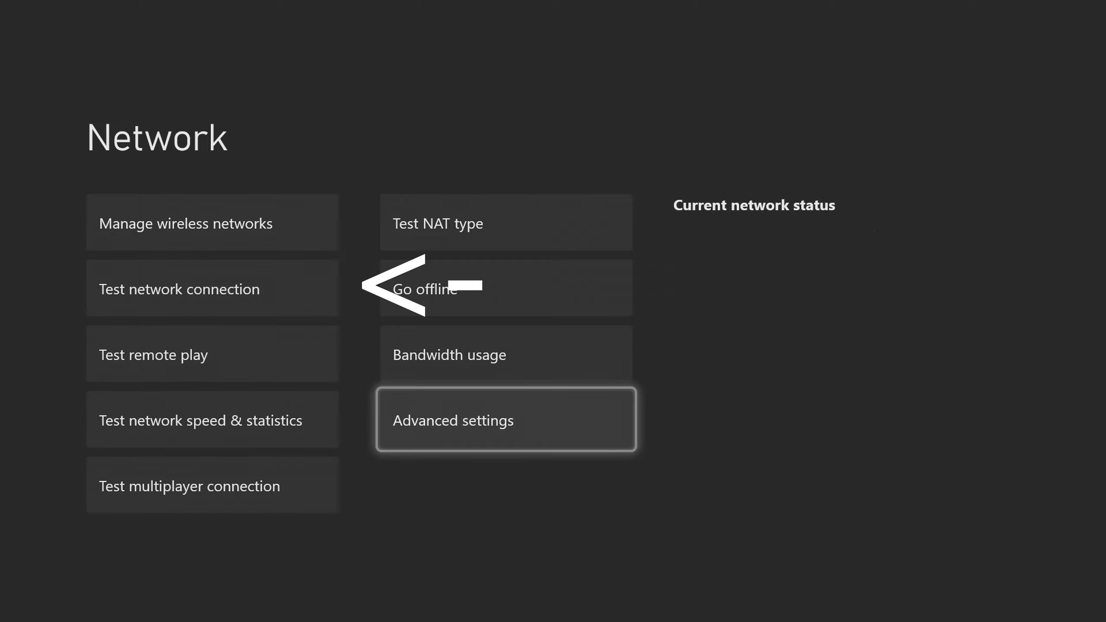
{"action": "key", "text": "Up"}
{"action": "key", "text": "Up"}
{"action": "key", "text": "Up"}
{"action": "key", "text": "Down"}
{"action": "key", "text": "Down"}
{"action": "key", "text": "Down"}
{"action": "key", "text": "Up"}
{"action": "key", "text": "Up"}
{"action": "key", "text": "Up"}
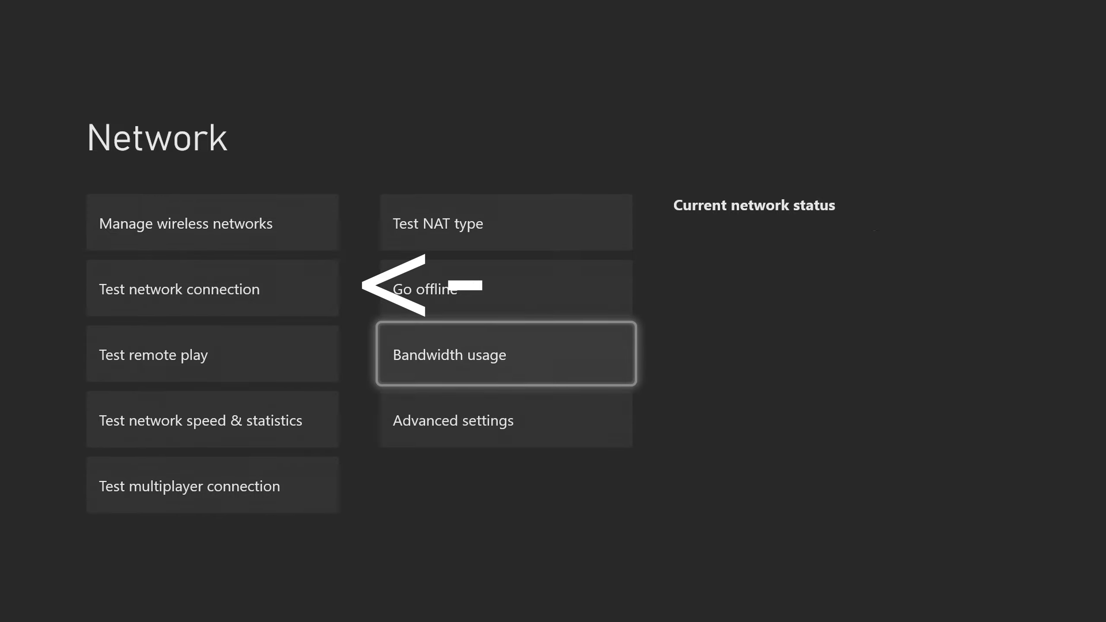
{"action": "key", "text": "Left"}
{"action": "key", "text": "Down"}
{"action": "key", "text": "Right"}
{"action": "key", "text": "Left"}
{"action": "key", "text": "Right"}
{"action": "key", "text": "Down"}
{"action": "key", "text": "Left"}
{"action": "key", "text": "Up"}
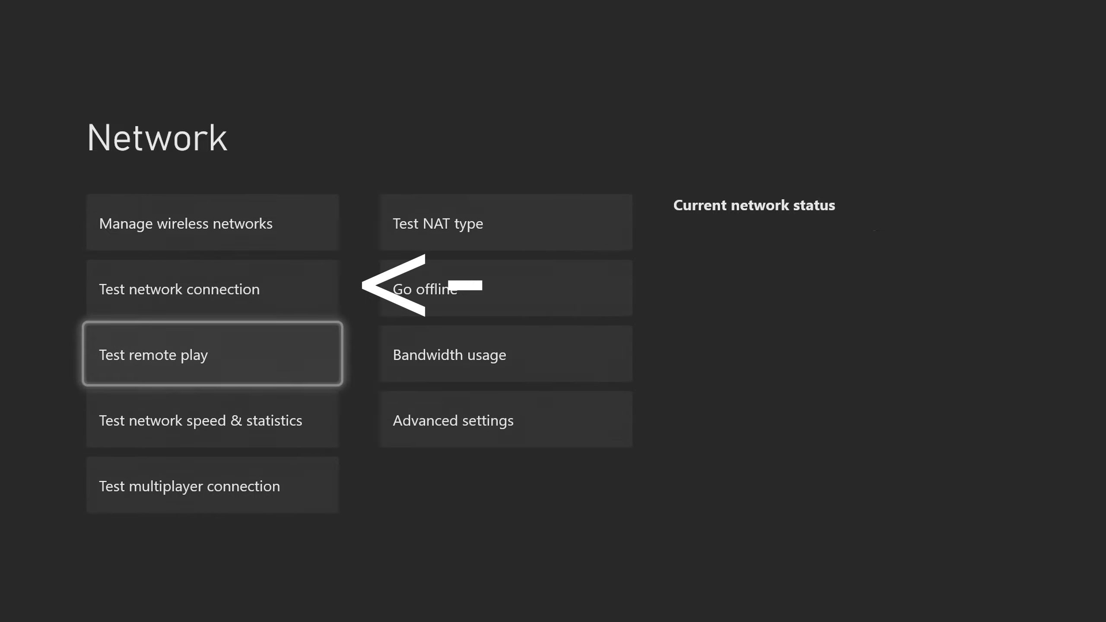
{"action": "key", "text": "Right"}
{"action": "key", "text": "Left"}
{"action": "key", "text": "Down"}
{"action": "key", "text": "Right"}
{"action": "key", "text": "Up"}
{"action": "key", "text": "Left"}
{"action": "key", "text": "Up"}
{"action": "key", "text": "Up"}
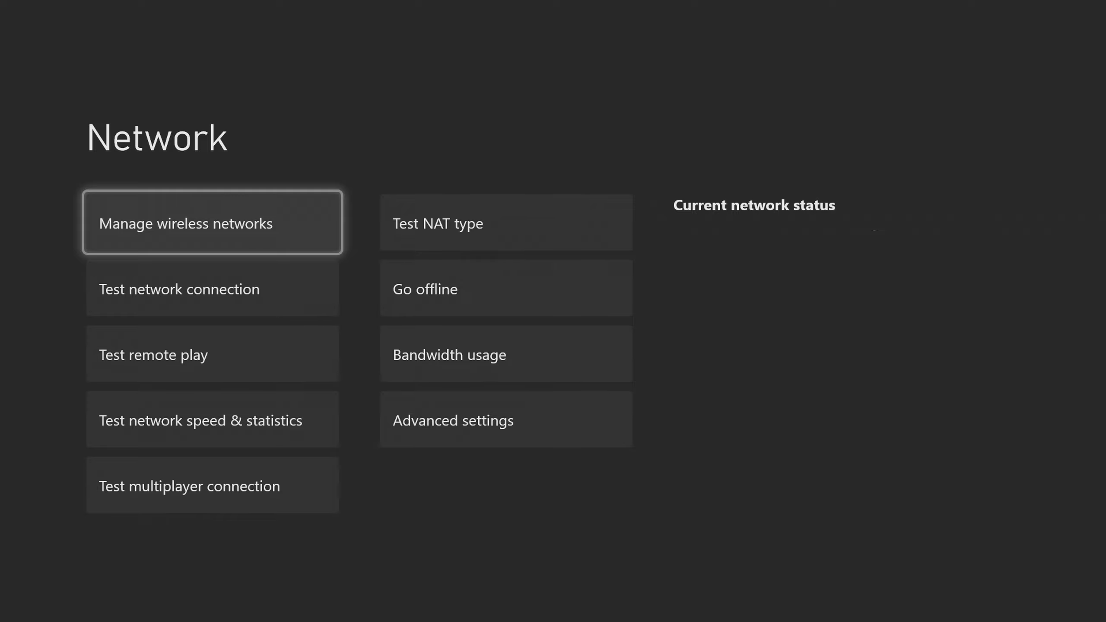
Look over the network tests again and point out the bandwidth usage option
{"action": "key", "text": "Down"}
{"action": "key", "text": "Up"}
{"action": "key", "text": "Down"}
{"action": "key", "text": "Down"}
{"action": "key", "text": "Down"}
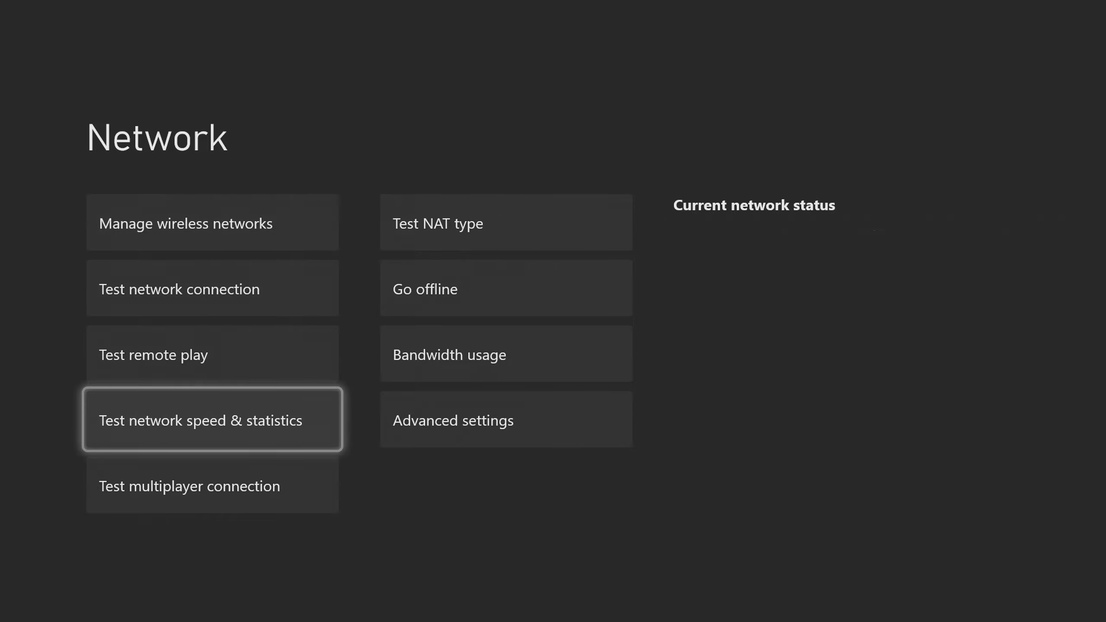
{"action": "key", "text": "Down"}
{"action": "key", "text": "Right"}
{"action": "key", "text": "Up"}
{"action": "key", "text": "Up"}
{"action": "key", "text": "Up"}
{"action": "key", "text": "Down"}
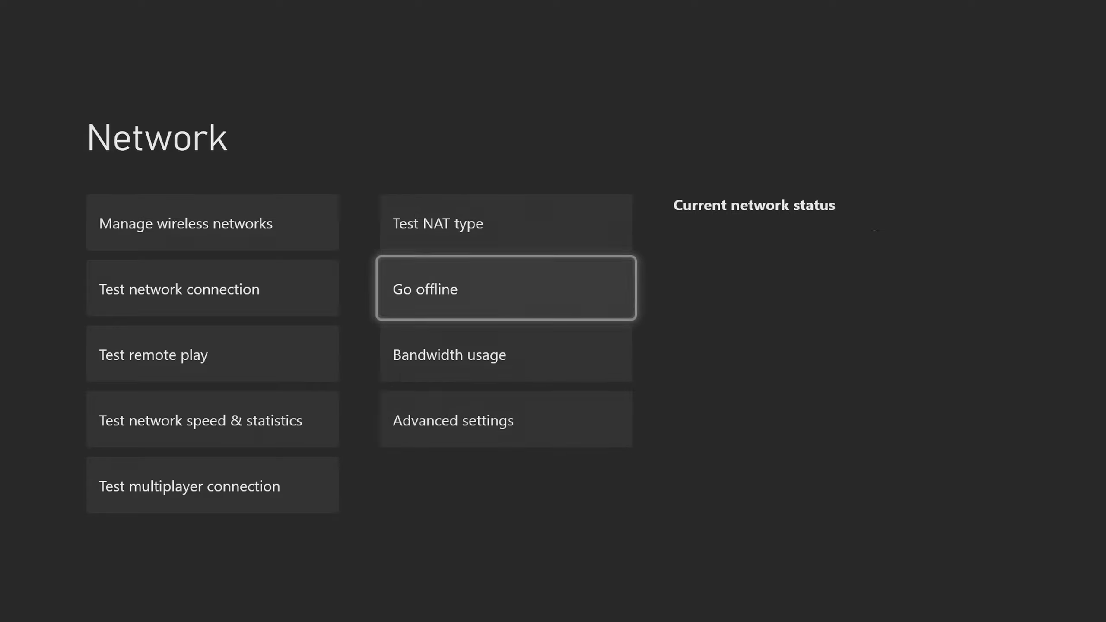
{"action": "key", "text": "Down"}
{"action": "key", "text": "Down"}
{"action": "key", "text": "Up"}
{"action": "key", "text": "Up"}
{"action": "key", "text": "Up"}
{"action": "key", "text": "Left"}
{"action": "key", "text": "Right"}
{"action": "key", "text": "Down"}
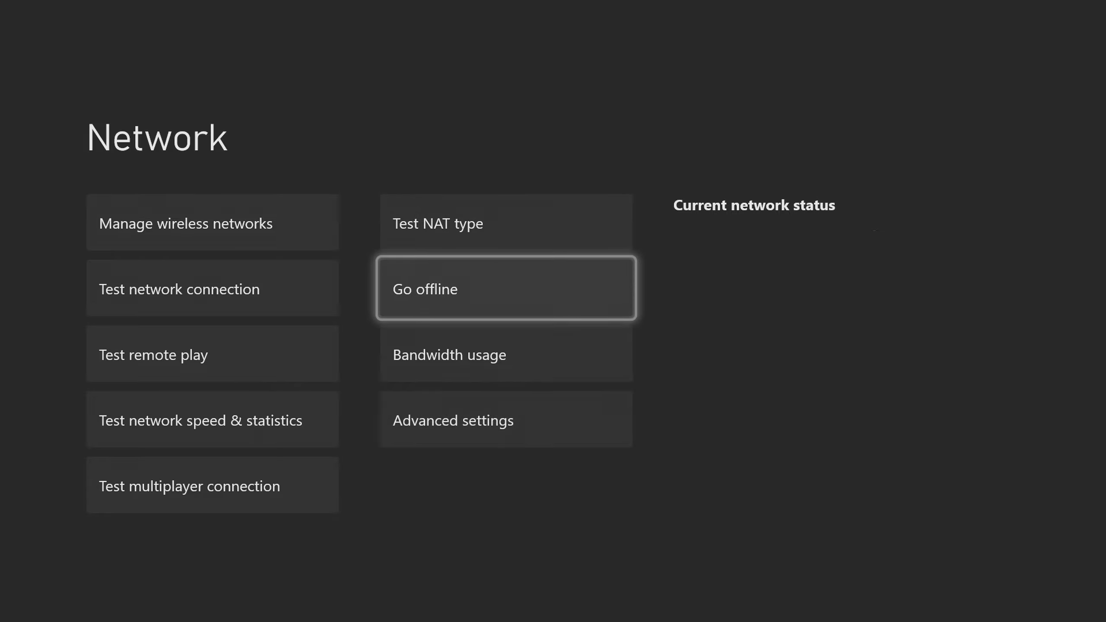
{"action": "key", "text": "Down"}
{"action": "key", "text": "Left"}
{"action": "key", "text": "Down"}
{"action": "key", "text": "Right"}
{"action": "key", "text": "Left"}
{"action": "key", "text": "Up"}
{"action": "key", "text": "Down"}
{"action": "key", "text": "Down"}
{"action": "key", "text": "Right"}
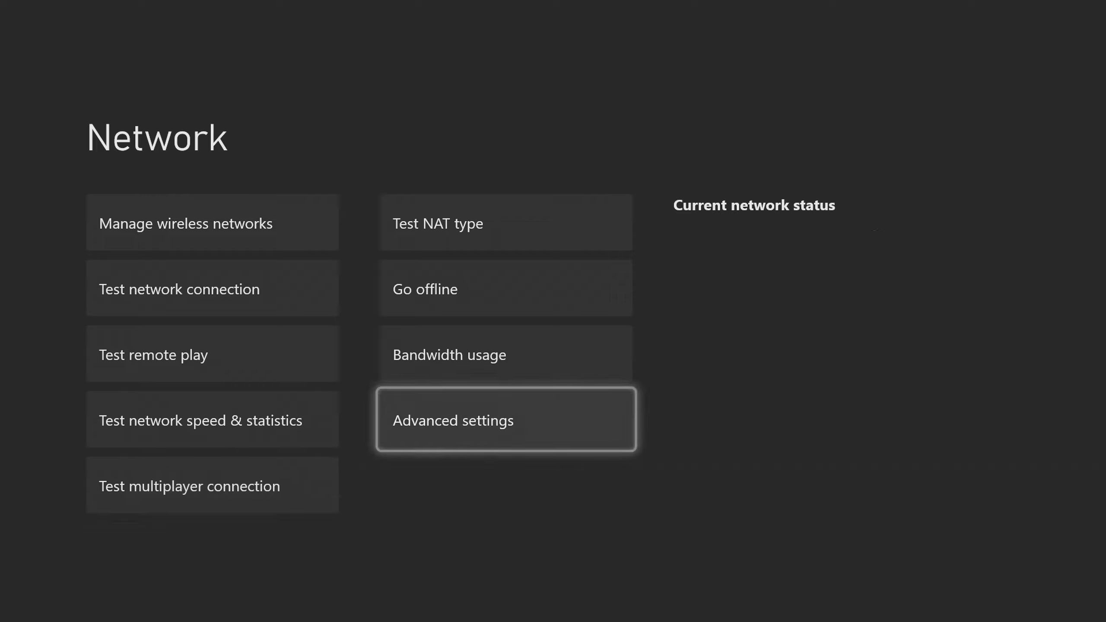
{"action": "key", "text": "Up"}
{"action": "key", "text": "Left"}
{"action": "key", "text": "Up"}
{"action": "key", "text": "Up"}
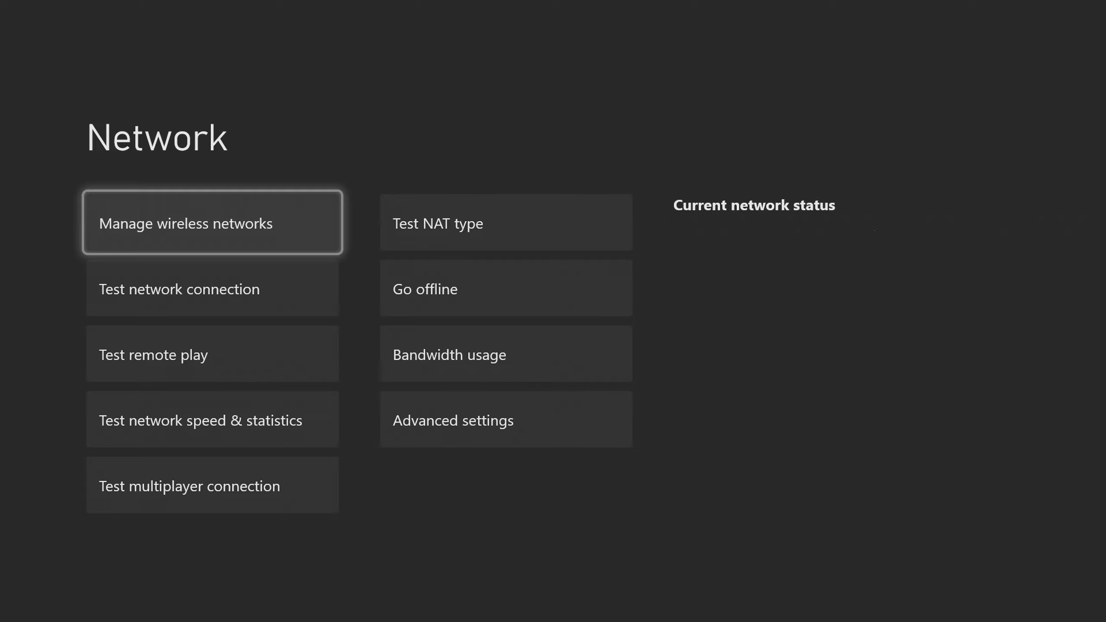
Review the Go offline and bandwidth usage tiles, ending on Manage wireless networks
{"action": "key", "text": "Down"}
{"action": "key", "text": "Up"}
{"action": "key", "text": "Down"}
{"action": "key", "text": "Down"}
{"action": "key", "text": "Down"}
{"action": "key", "text": "Down"}
{"action": "key", "text": "Right"}
{"action": "key", "text": "Up"}
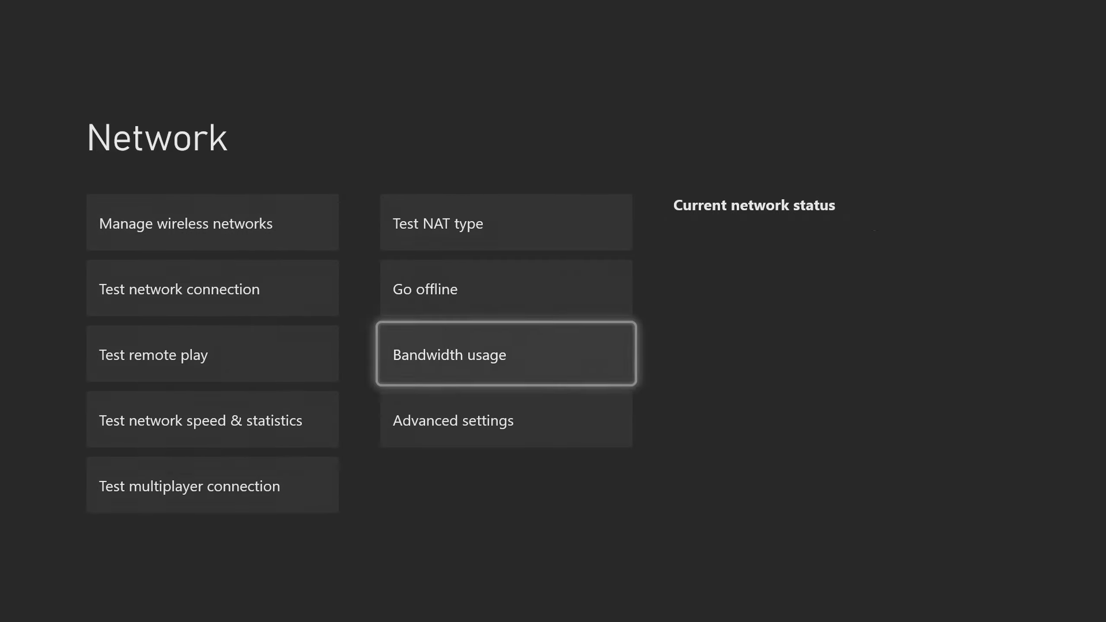
{"action": "key", "text": "Up"}
{"action": "key", "text": "Up"}
{"action": "key", "text": "Down"}
{"action": "key", "text": "Down"}
{"action": "key", "text": "Down"}
{"action": "key", "text": "Up"}
{"action": "key", "text": "Up"}
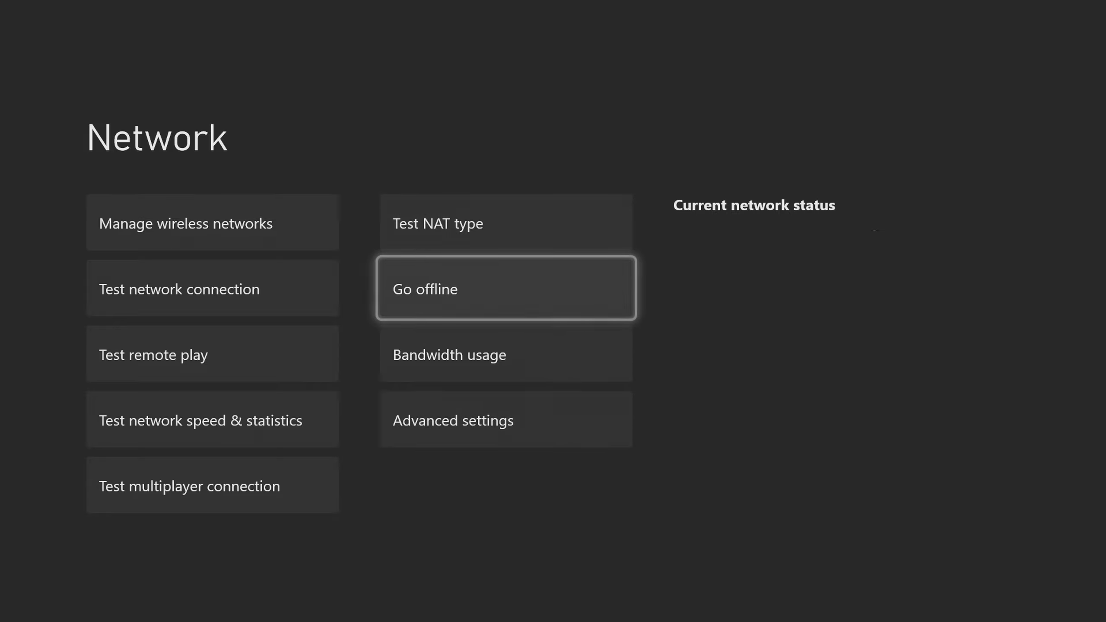
{"action": "key", "text": "Up"}
{"action": "key", "text": "Down"}
{"action": "key", "text": "Down"}
{"action": "key", "text": "Left"}
{"action": "key", "text": "Down"}
{"action": "key", "text": "Right"}
{"action": "key", "text": "Up"}
{"action": "key", "text": "Left"}
{"action": "key", "text": "Right"}
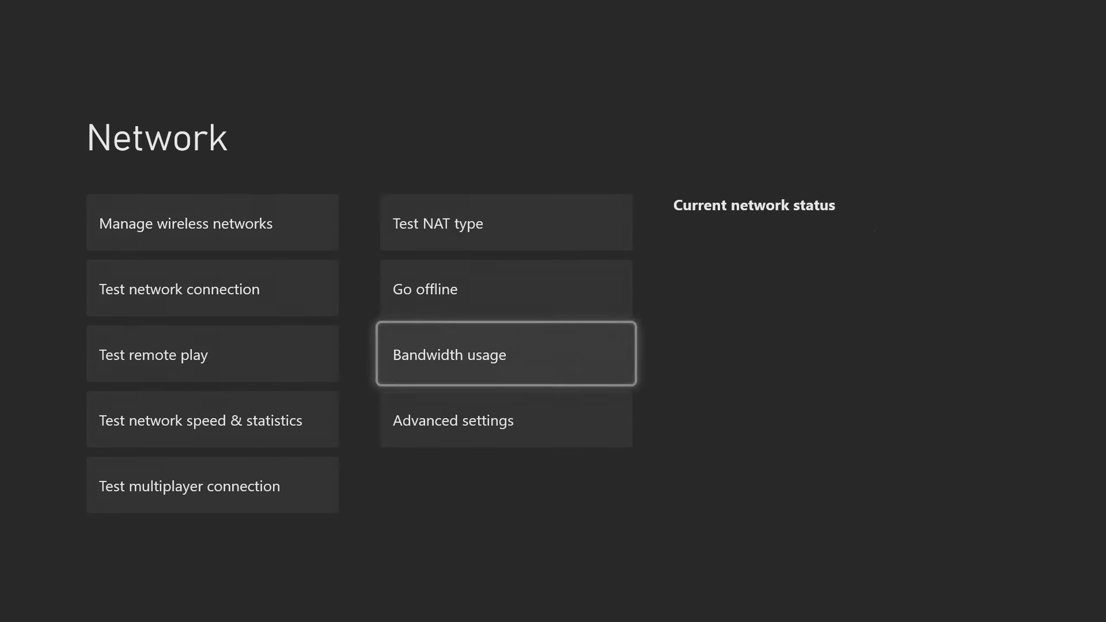
{"action": "key", "text": "Down"}
{"action": "key", "text": "Left"}
{"action": "key", "text": "Right"}
{"action": "key", "text": "Up"}
{"action": "key", "text": "Up"}
{"action": "key", "text": "Up"}
{"action": "key", "text": "Left"}
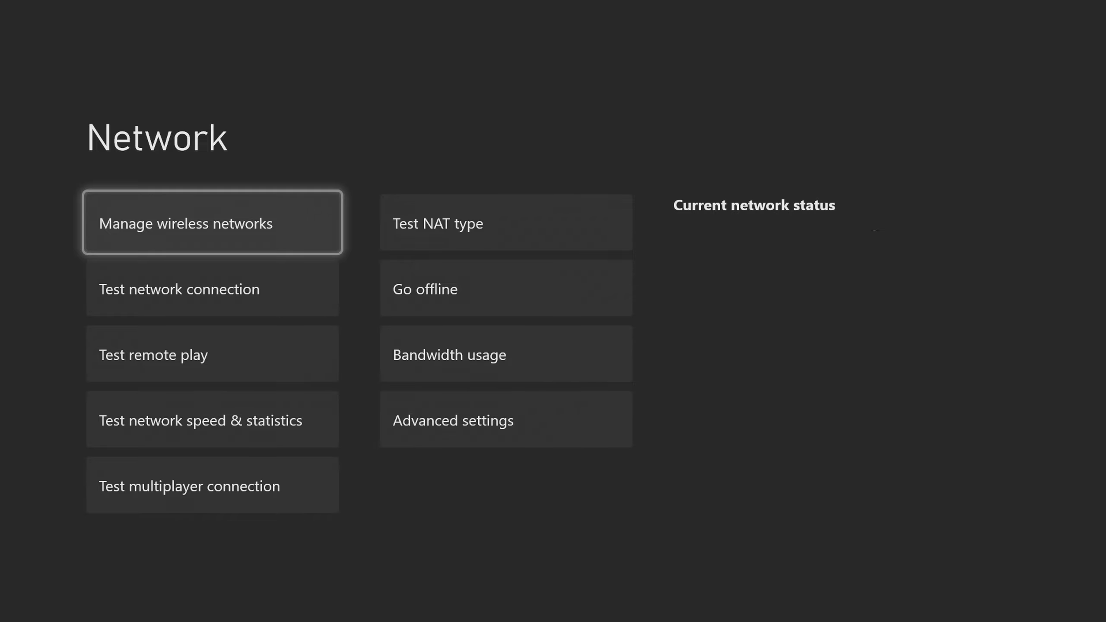
Back out to General, open TV & display options and keep resolution at 1440p
{"action": "key", "text": "Escape"}
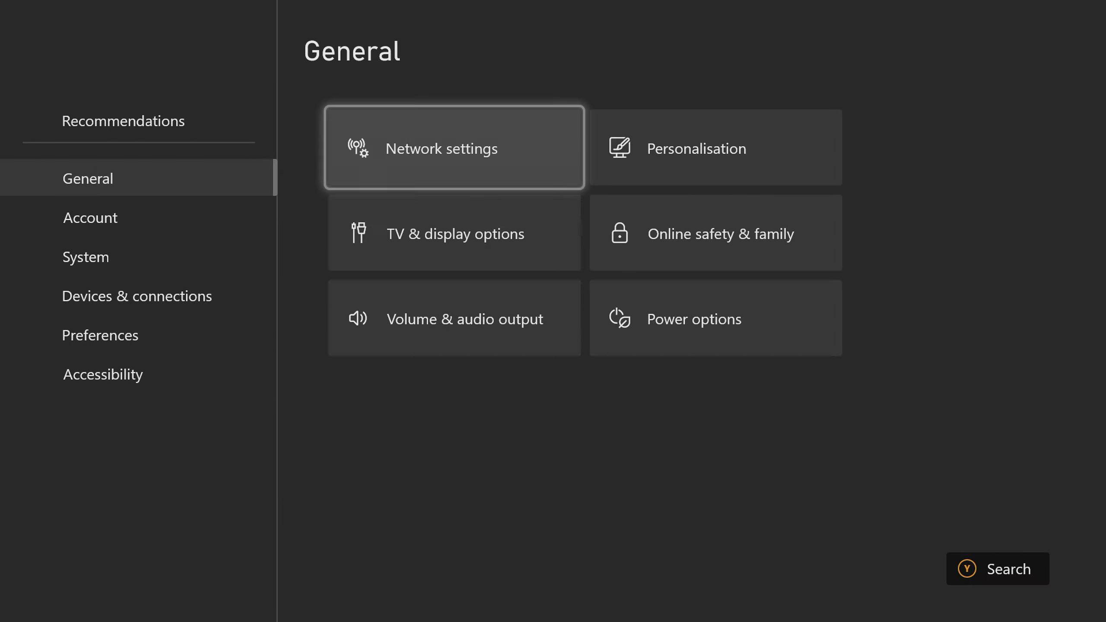
{"action": "key", "text": "Down"}
{"action": "key", "text": "Return"}
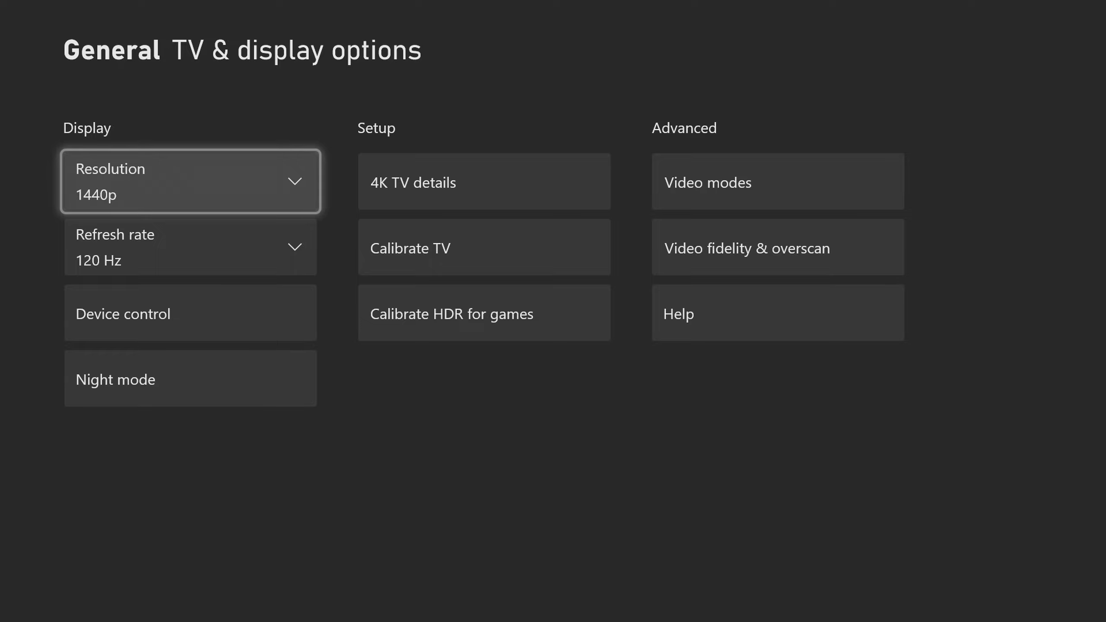
{"action": "key", "text": "Return"}
{"action": "key", "text": "Up"}
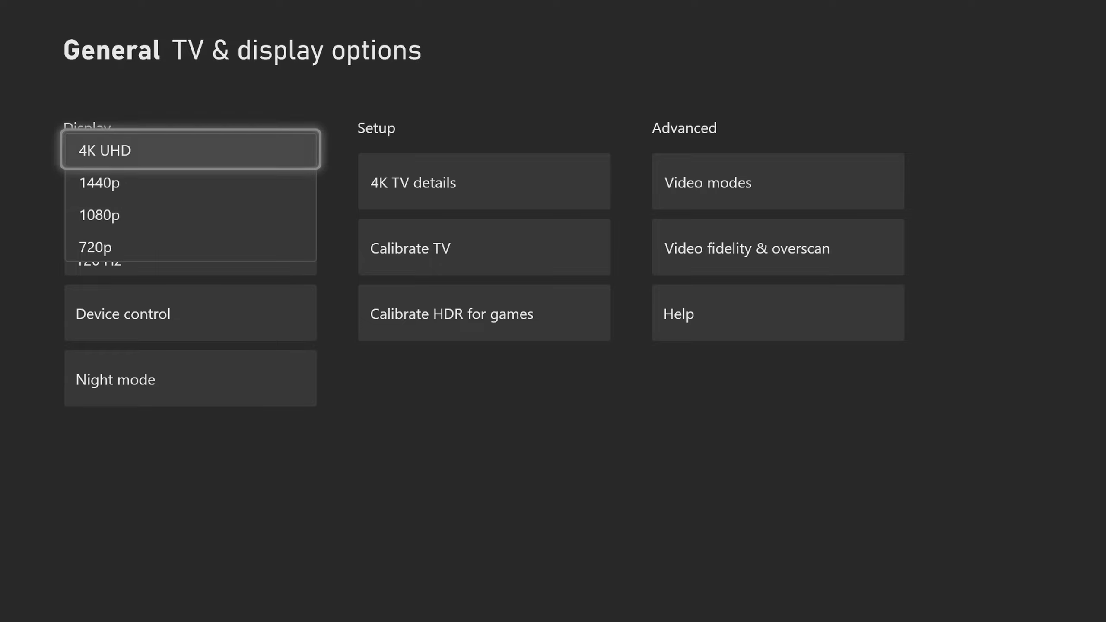
{"action": "key", "text": "Down"}
{"action": "key", "text": "Down"}
{"action": "key", "text": "Down"}
{"action": "key", "text": "Up"}
{"action": "key", "text": "Up"}
{"action": "key", "text": "Up"}
{"action": "key", "text": "Down"}
{"action": "key", "text": "Down"}
{"action": "key", "text": "Down"}
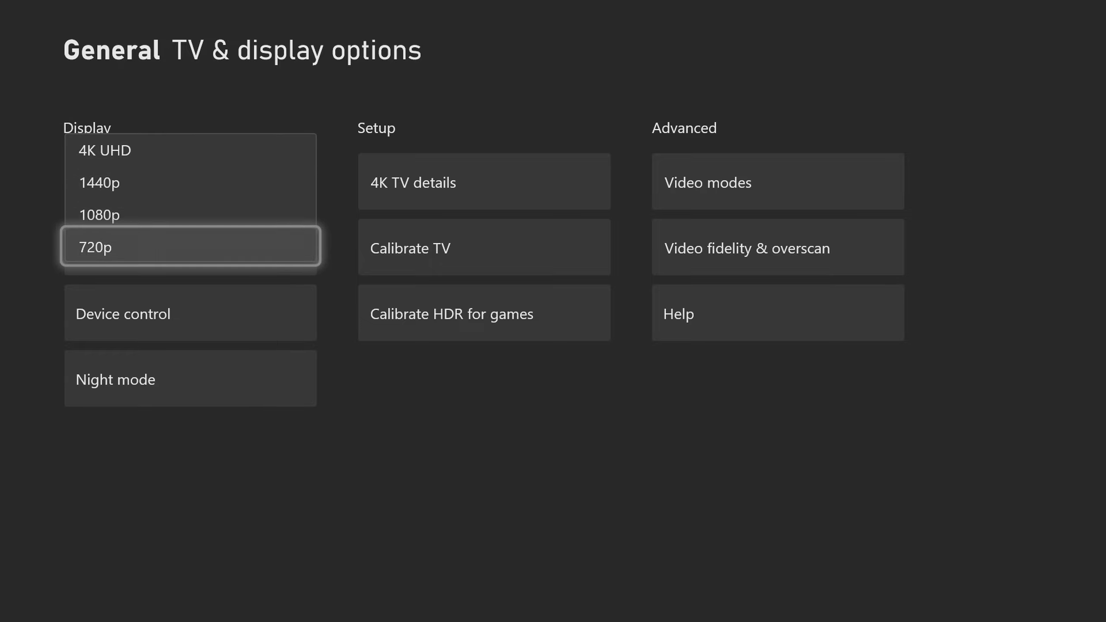
{"action": "key", "text": "Up"}
{"action": "key", "text": "Up"}
{"action": "key", "text": "Up"}
{"action": "key", "text": "Down"}
{"action": "key", "text": "Down"}
{"action": "key", "text": "Down"}
{"action": "key", "text": "Up"}
{"action": "key", "text": "Up"}
{"action": "key", "text": "Up"}
{"action": "key", "text": "Down"}
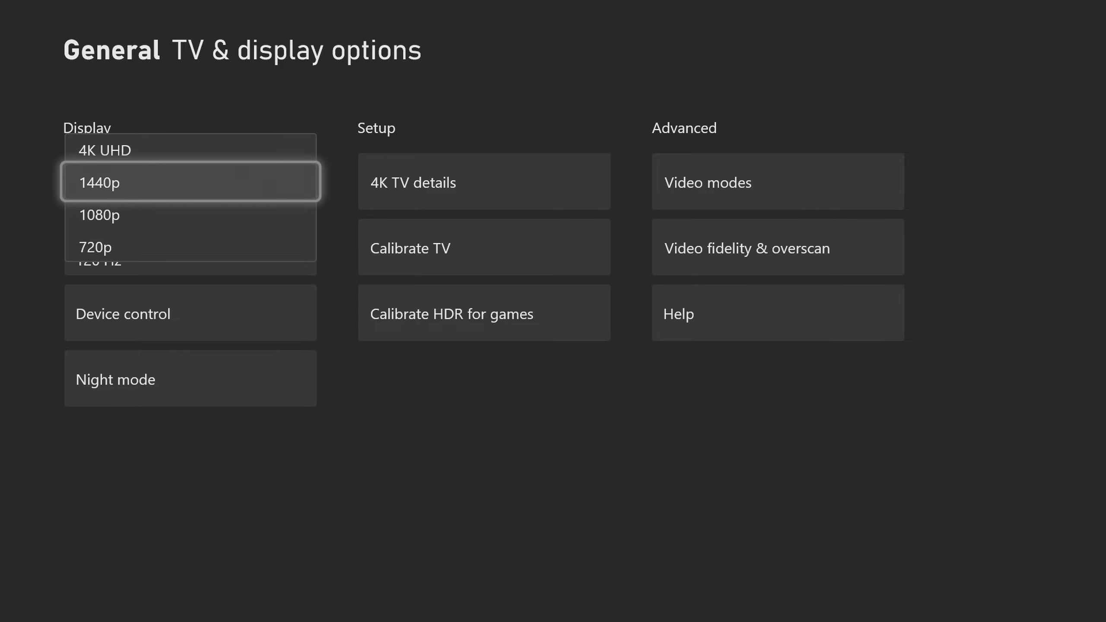
{"action": "key", "text": "Return"}
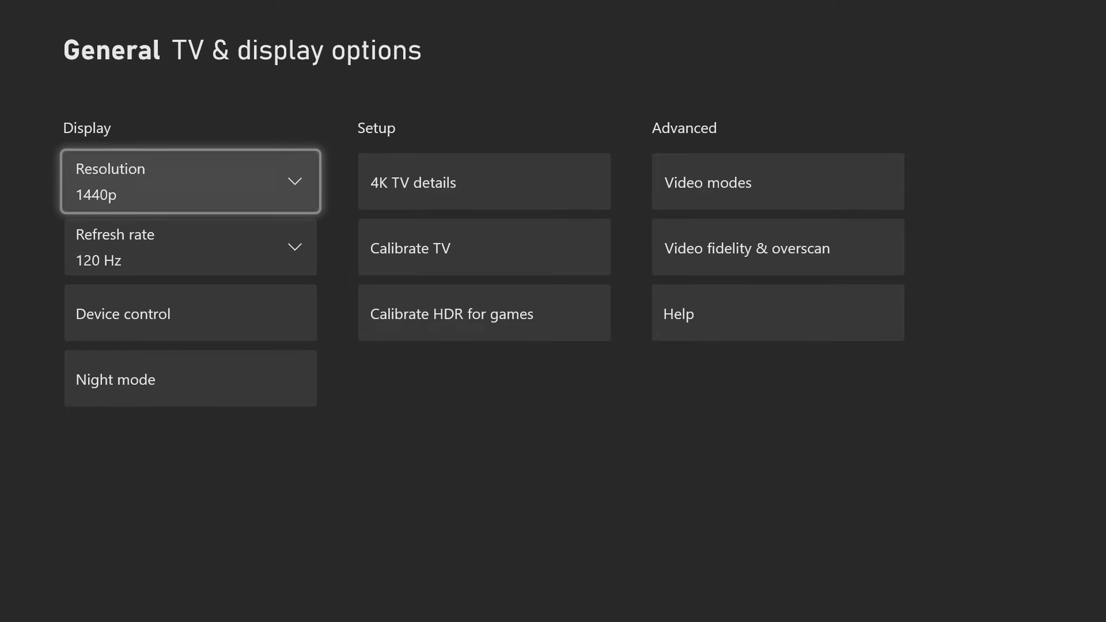
Reopen the resolution list, browse the choices and confirm 1440p again
{"action": "key", "text": "Return"}
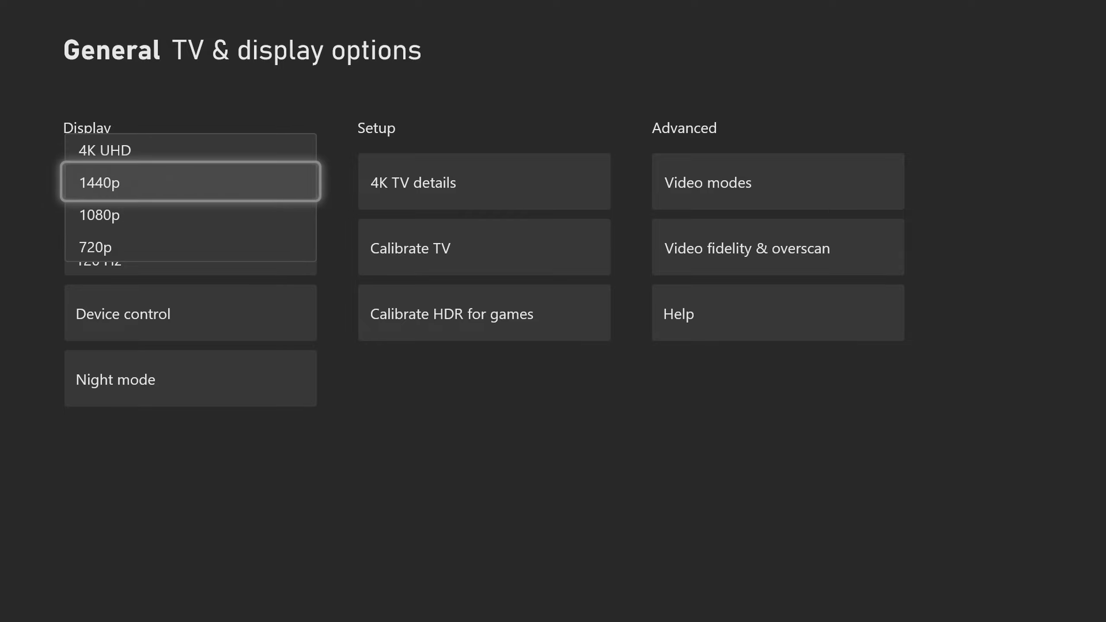
{"action": "key", "text": "Up"}
{"action": "key", "text": "Down"}
{"action": "key", "text": "Down"}
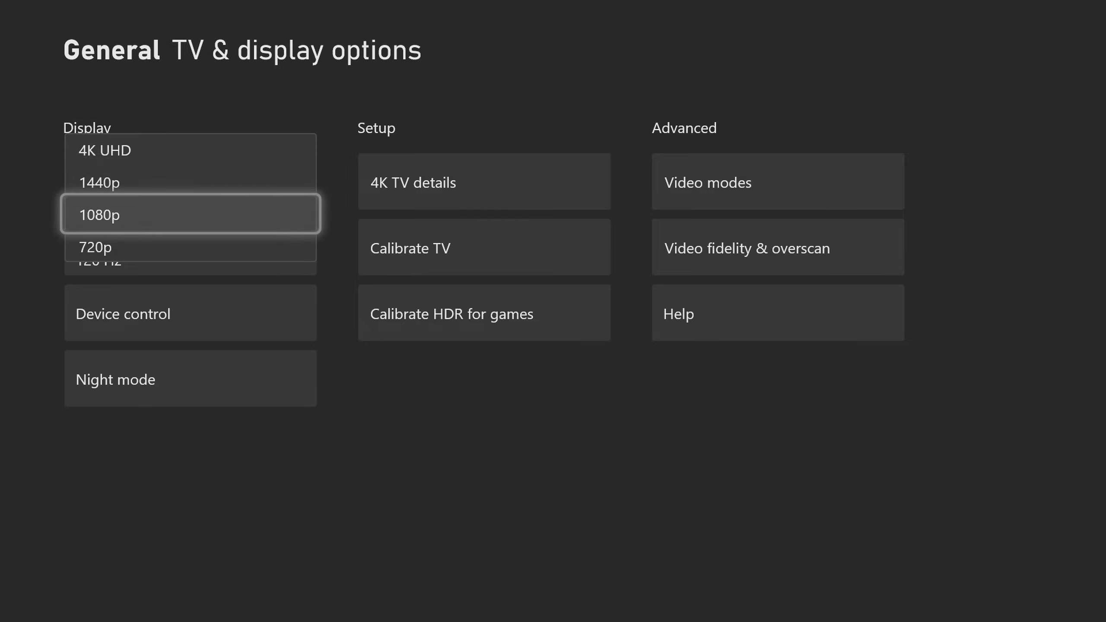
{"action": "key", "text": "Down"}
{"action": "key", "text": "Up"}
{"action": "key", "text": "Up"}
{"action": "key", "text": "Up"}
{"action": "key", "text": "Down"}
{"action": "key", "text": "Down"}
{"action": "key", "text": "Down"}
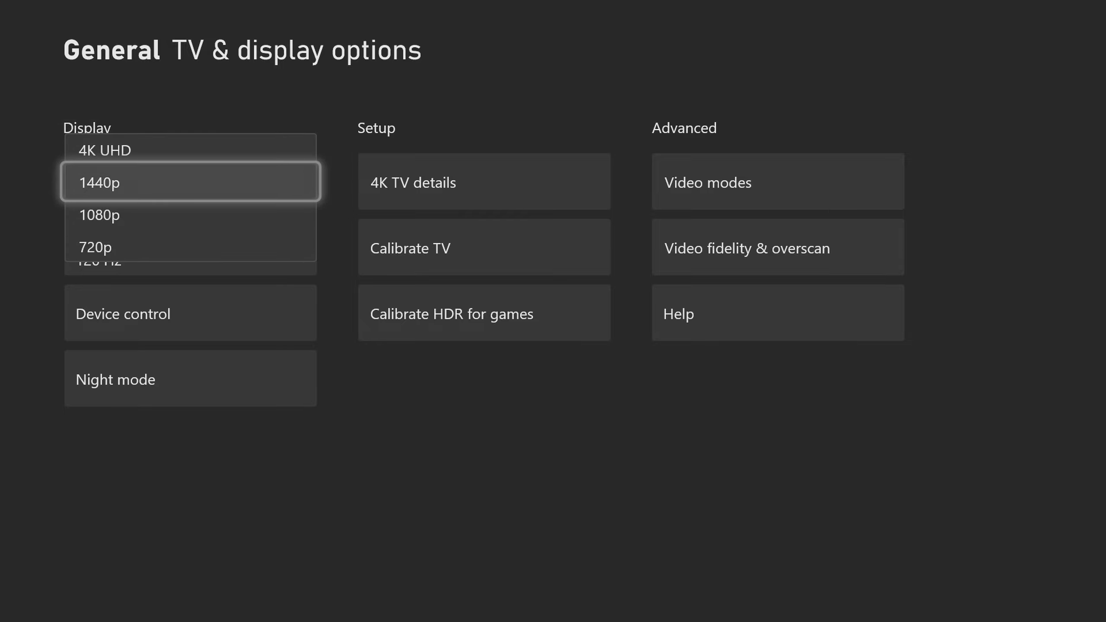
{"action": "key", "text": "Up"}
{"action": "key", "text": "Up"}
{"action": "key", "text": "Up"}
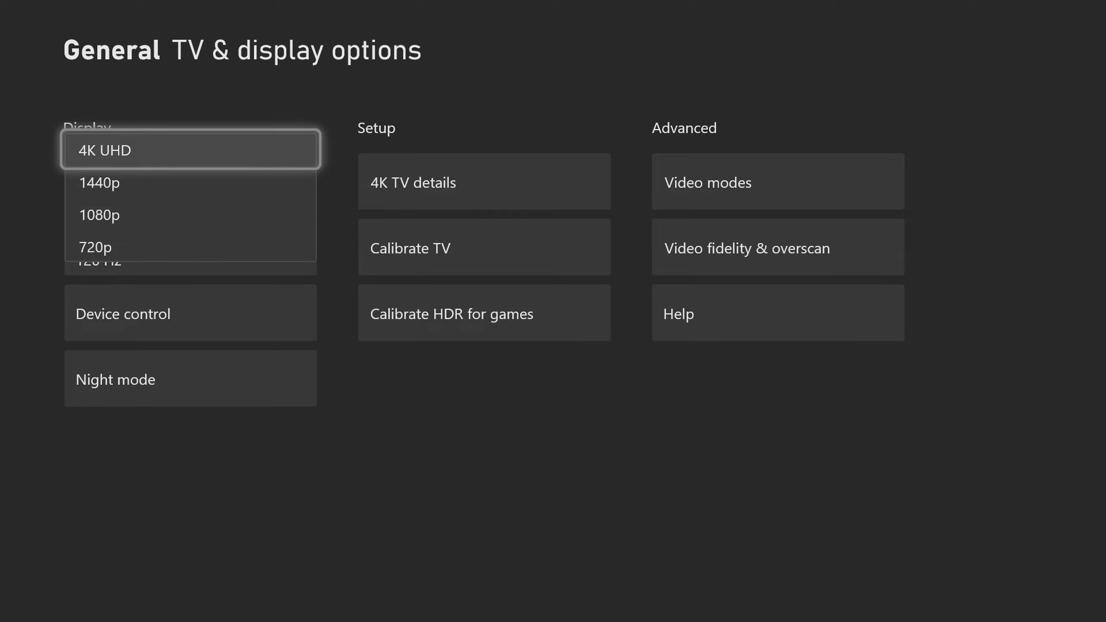
{"action": "key", "text": "Down"}
{"action": "key", "text": "Down"}
{"action": "key", "text": "Down"}
{"action": "key", "text": "Up"}
{"action": "key", "text": "Up"}
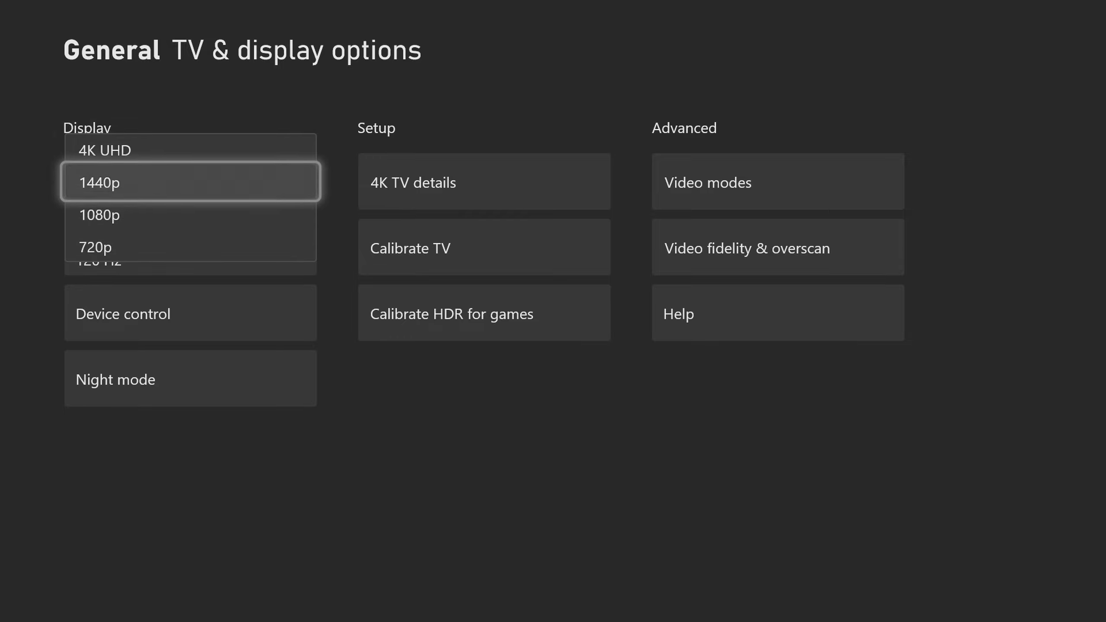
{"action": "key", "text": "Return"}
Compare the 60 Hz and 120 Hz refresh rates and confirm 120 Hz
{"action": "key", "text": "Down"}
{"action": "key", "text": "Return"}
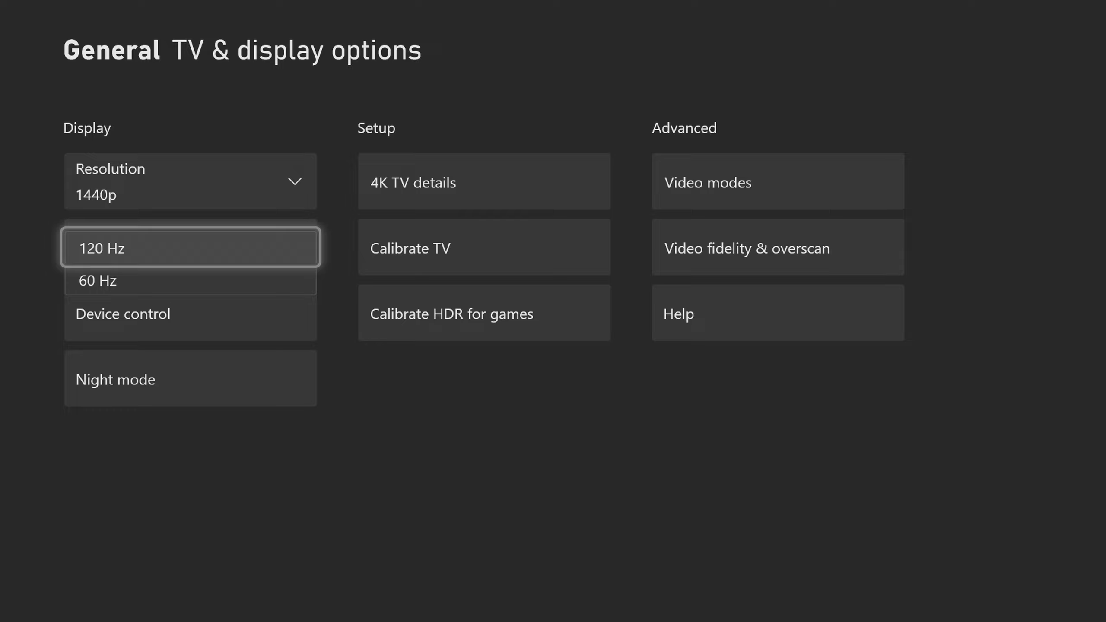
{"action": "key", "text": "Down"}
{"action": "key", "text": "Up"}
{"action": "key", "text": "Down"}
{"action": "key", "text": "Up"}
{"action": "key", "text": "Down"}
{"action": "key", "text": "Up"}
{"action": "key", "text": "Down"}
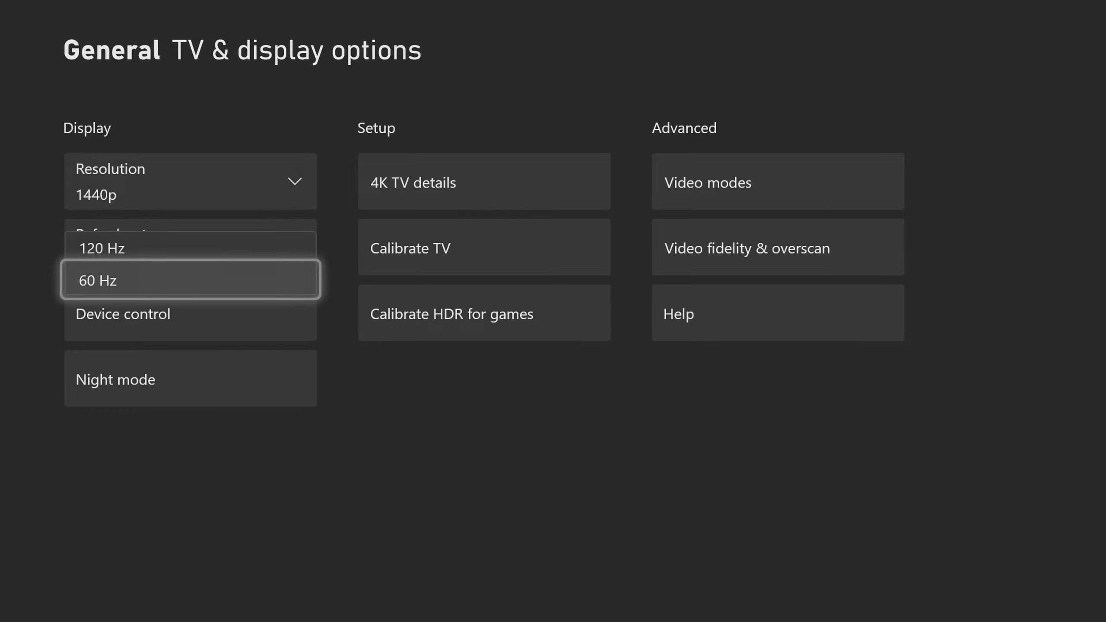
{"action": "key", "text": "Up"}
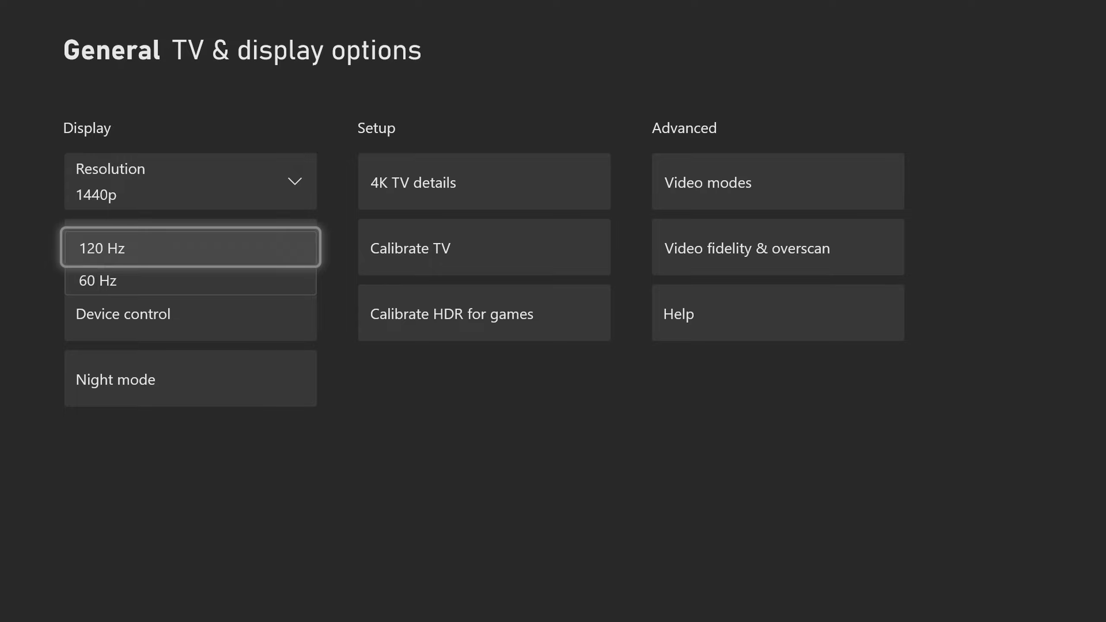
{"action": "key", "text": "Down"}
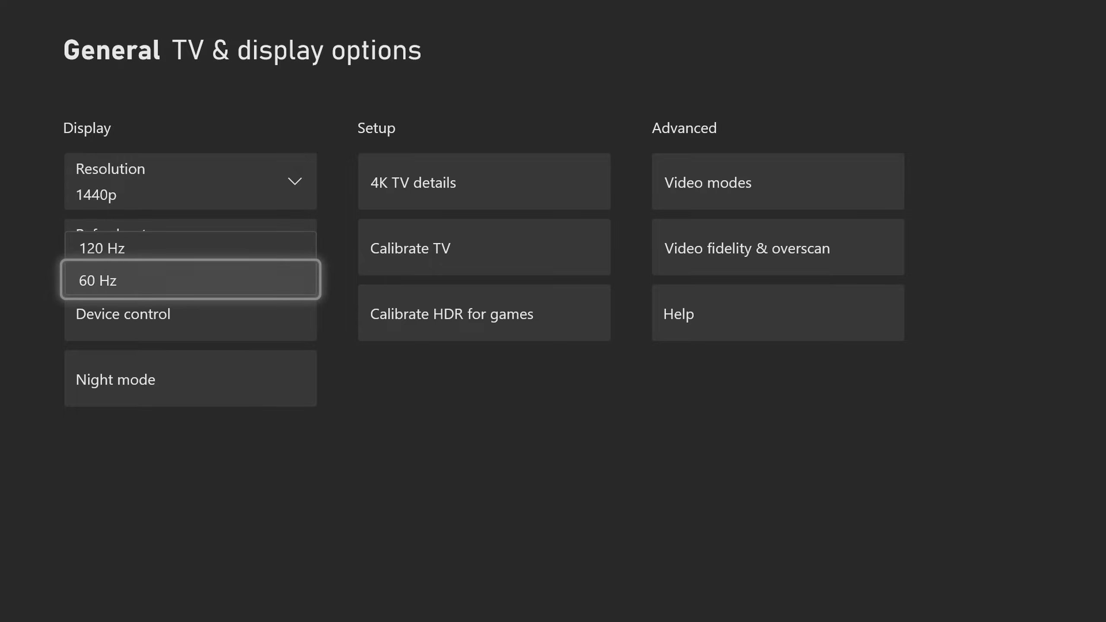
{"action": "key", "text": "Up"}
{"action": "key", "text": "Down"}
{"action": "key", "text": "Up"}
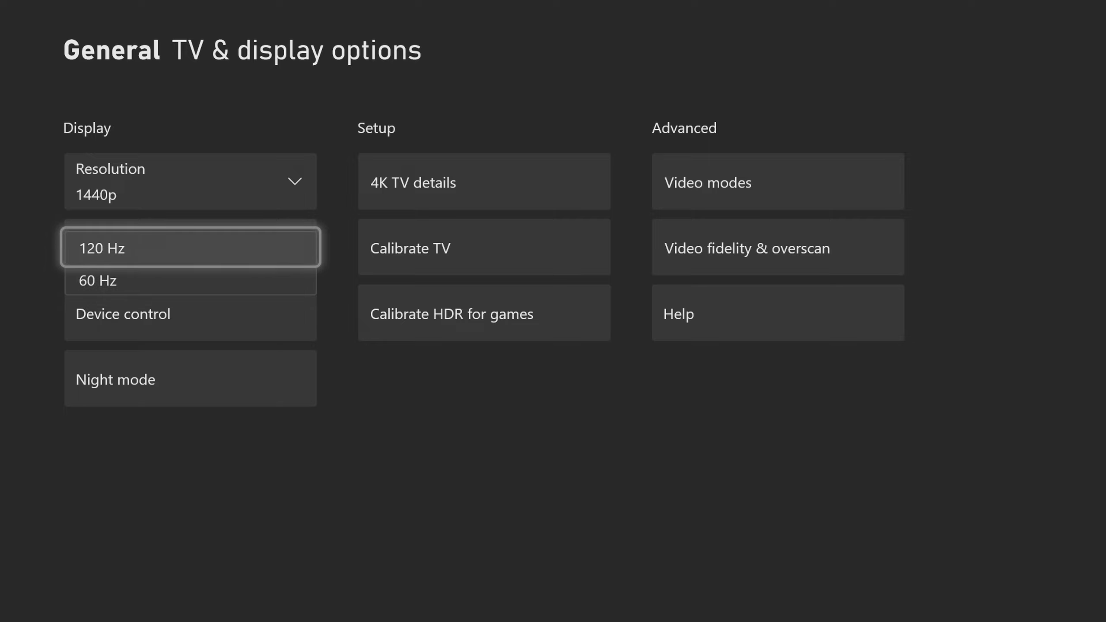
{"action": "key", "text": "Return"}
Move down past Device control to the Night mode setting
{"action": "key", "text": "Down"}
{"action": "key", "text": "Up"}
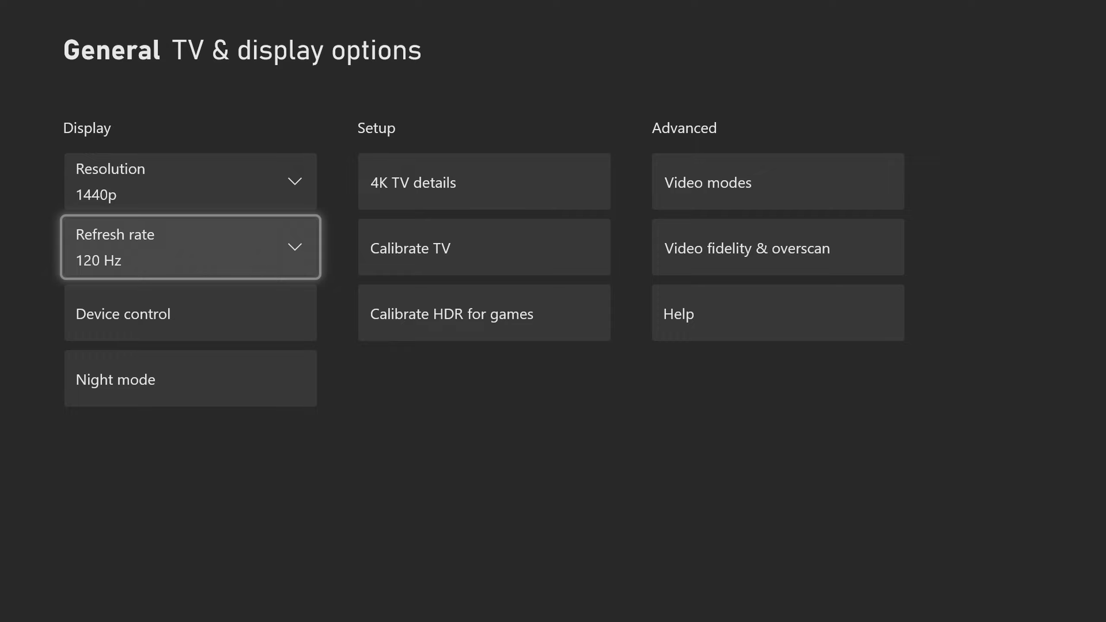
{"action": "key", "text": "Down"}
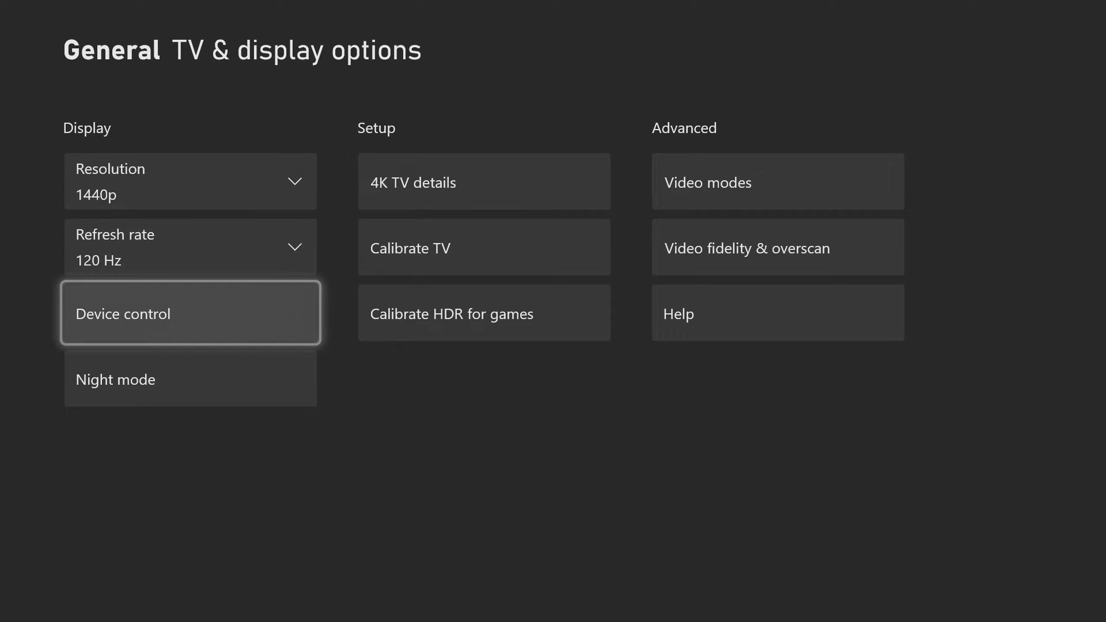
{"action": "key", "text": "Down"}
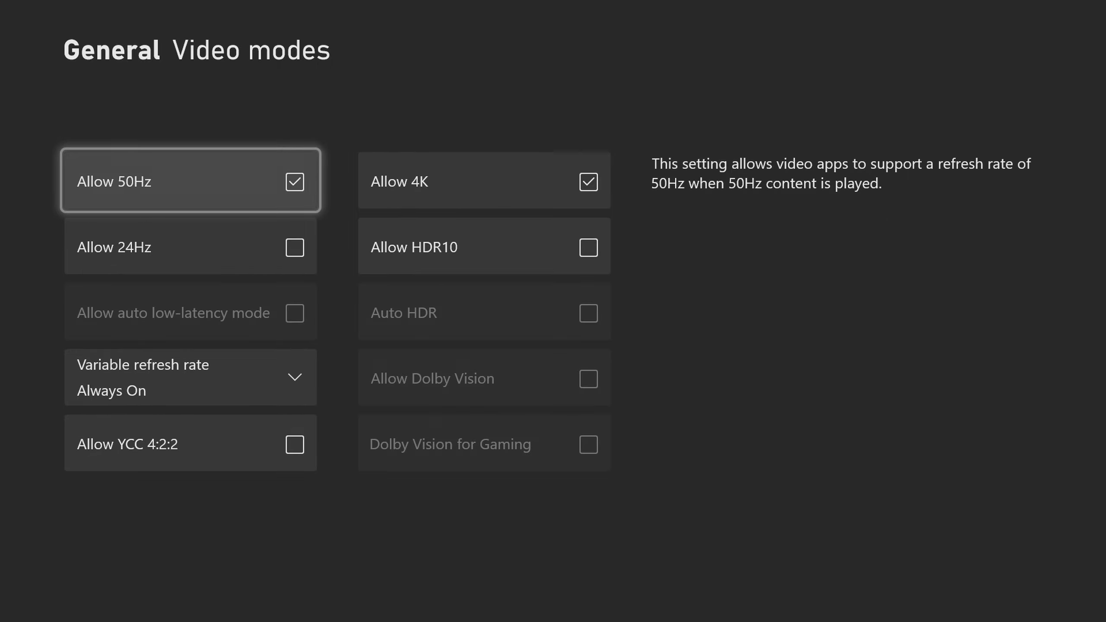
Look over the Allow 50Hz and Allow 24Hz video mode options
{"action": "key", "text": "Down"}
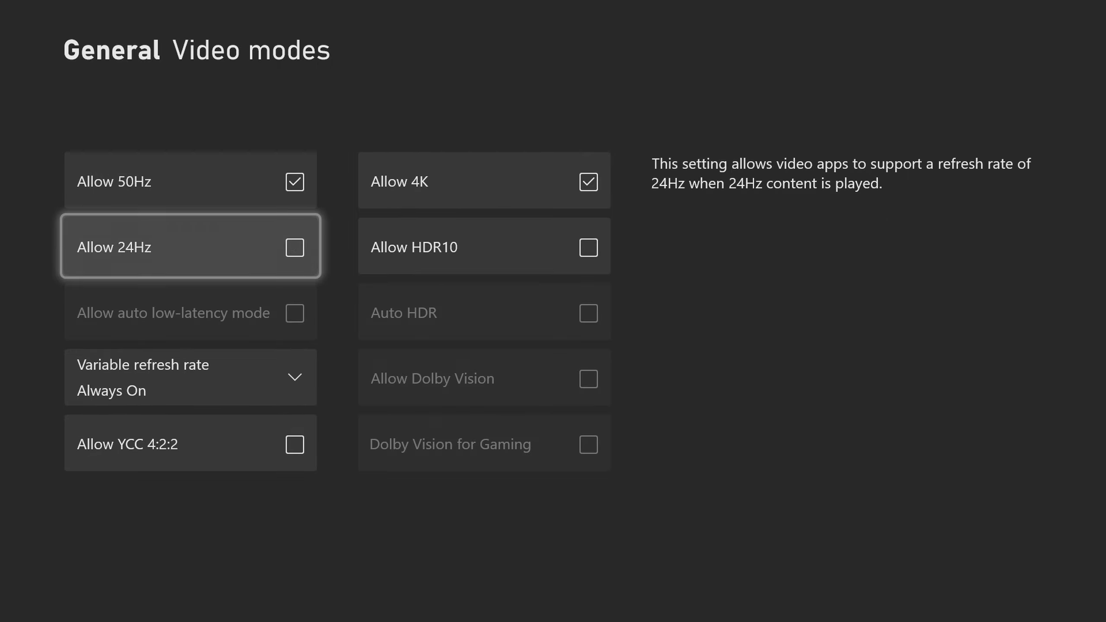
{"action": "key", "text": "Up"}
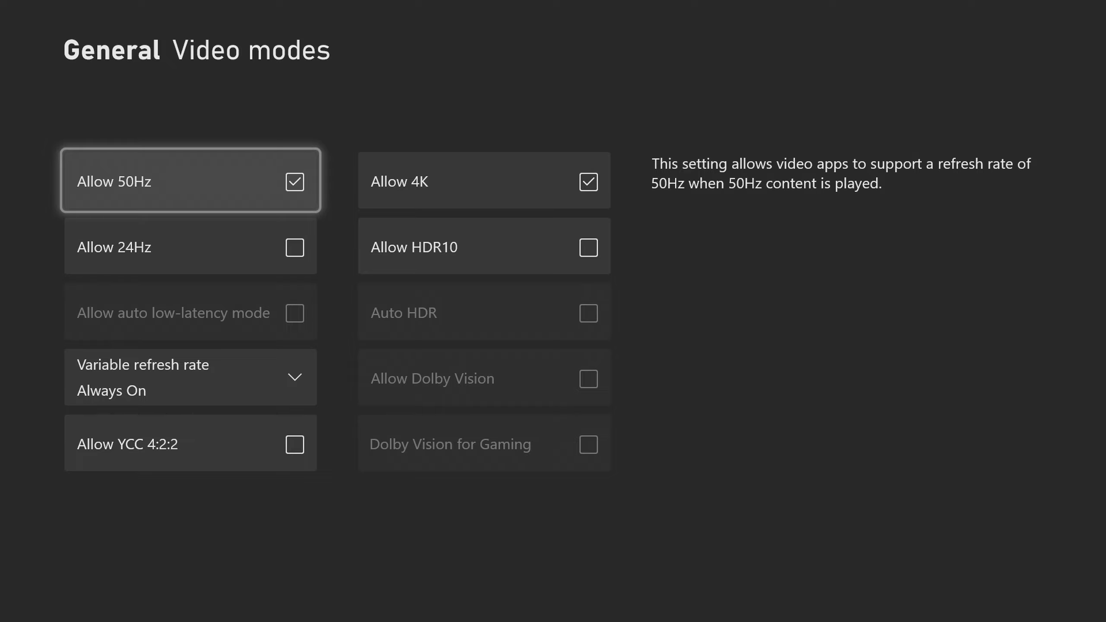
{"action": "key", "text": "Down"}
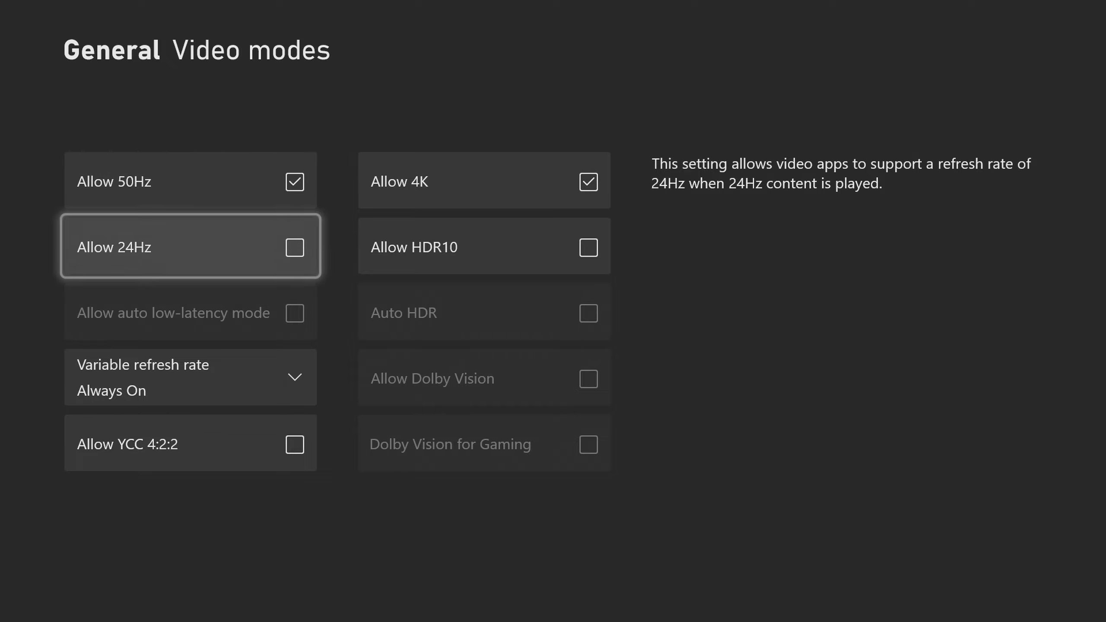
Browse Off and Gaming Only, then keep variable refresh rate Always On
{"action": "key", "text": "Down"}
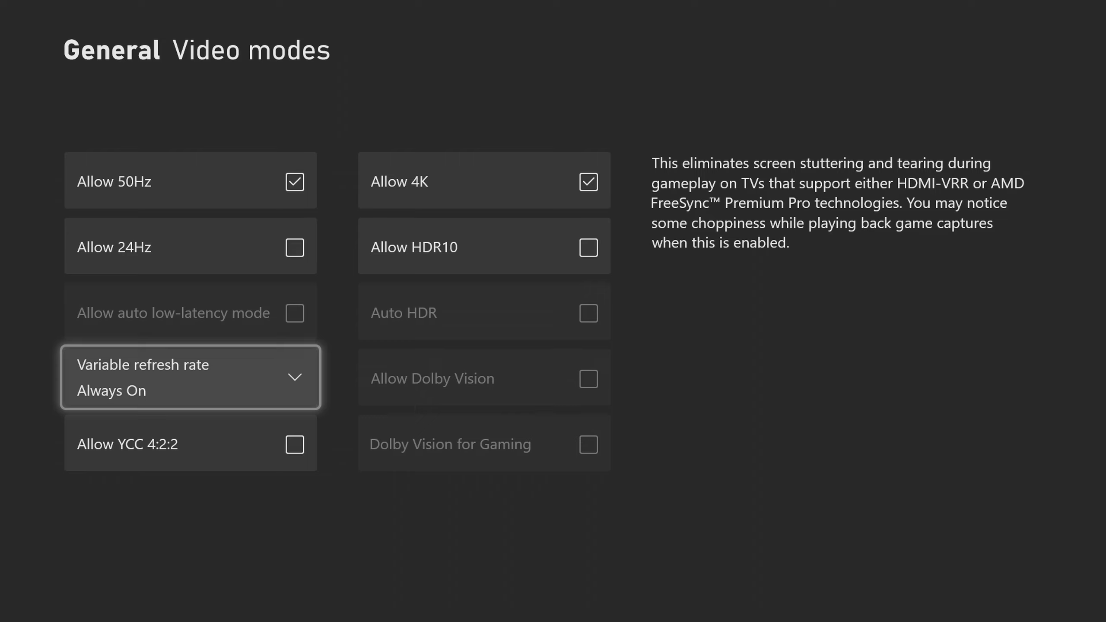
{"action": "key", "text": "Return"}
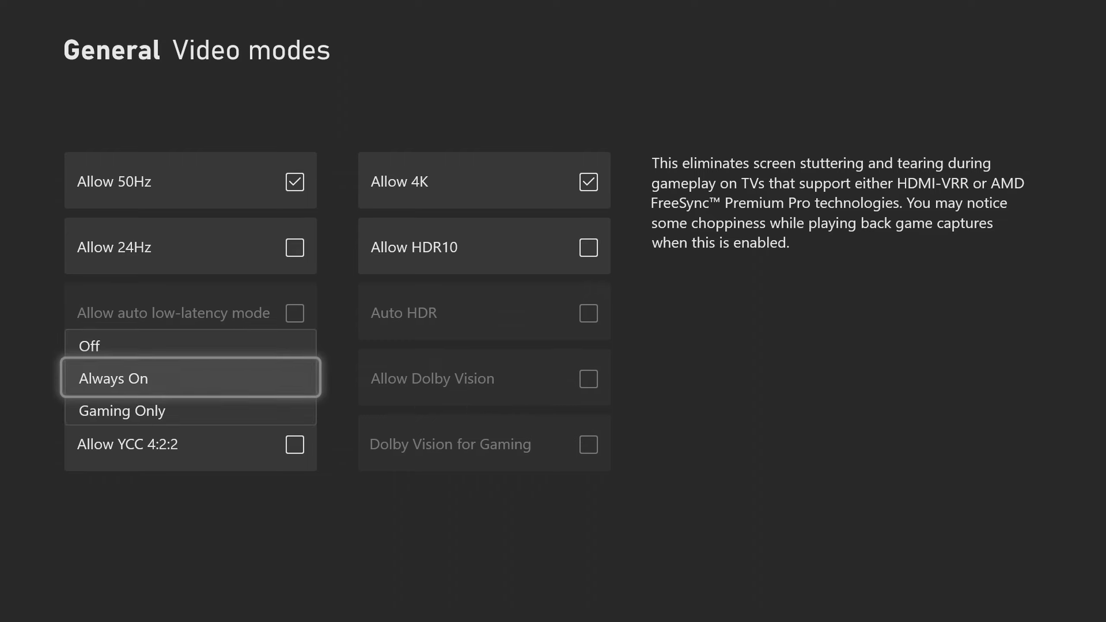
{"action": "key", "text": "Down"}
{"action": "key", "text": "Up"}
{"action": "key", "text": "Up"}
{"action": "key", "text": "Down"}
{"action": "key", "text": "Return"}
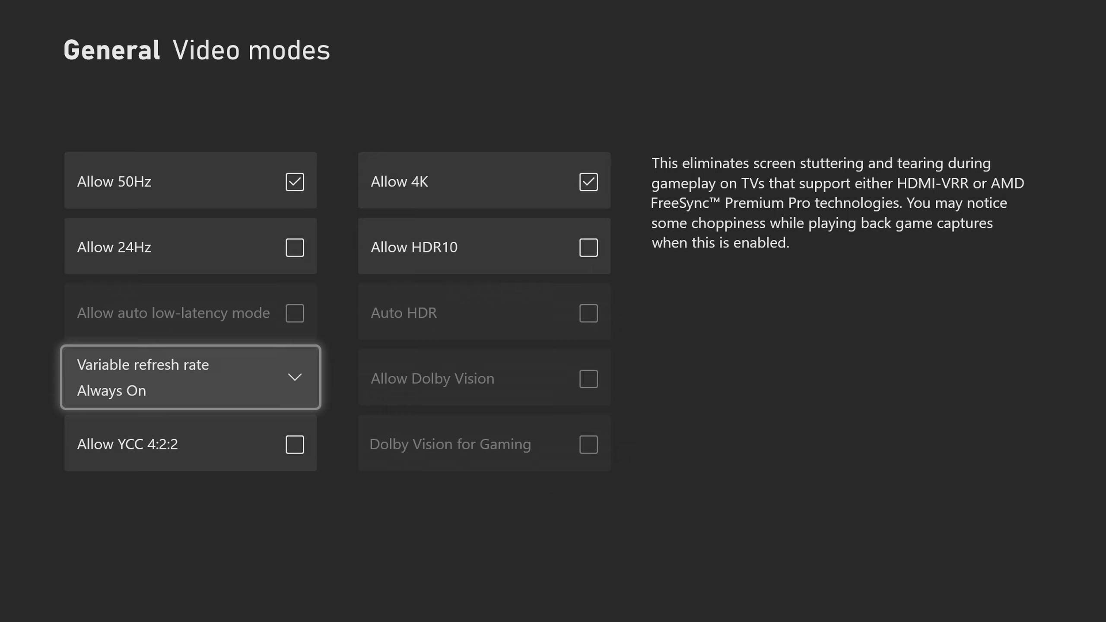
{"action": "key", "text": "Down"}
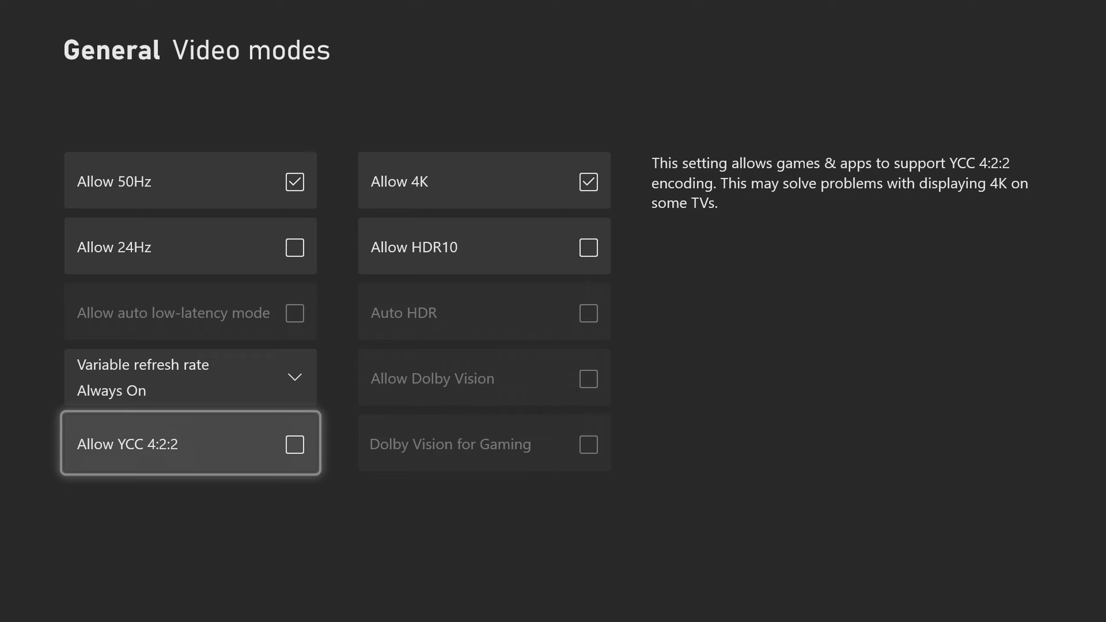
{"action": "key", "text": "Right"}
{"action": "key", "text": "Up"}
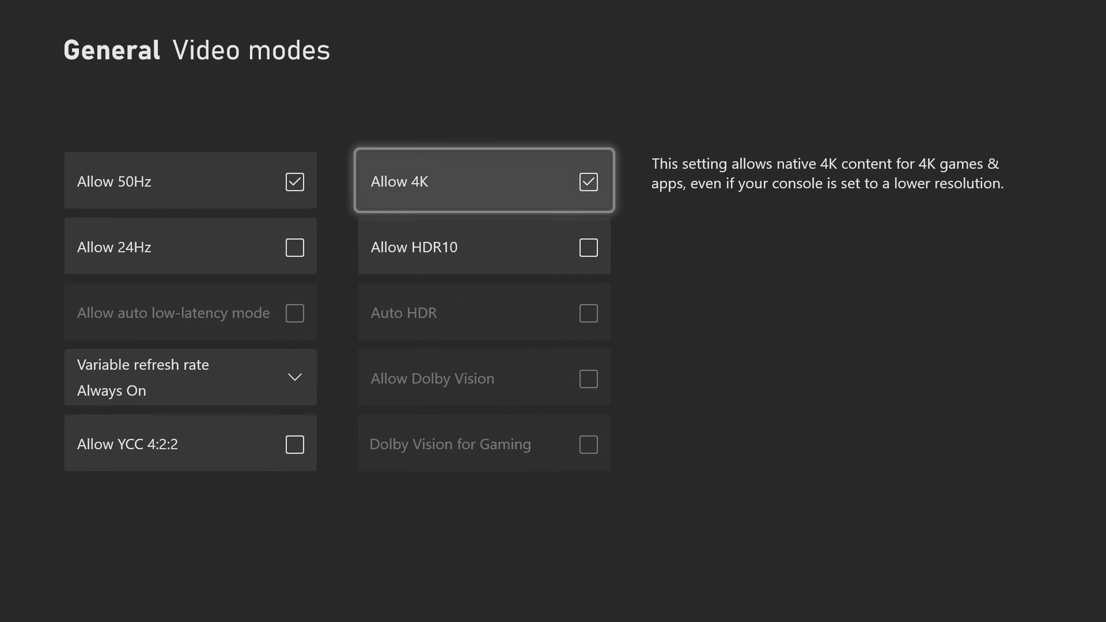
{"action": "key", "text": "Down"}
{"action": "key", "text": "Up"}
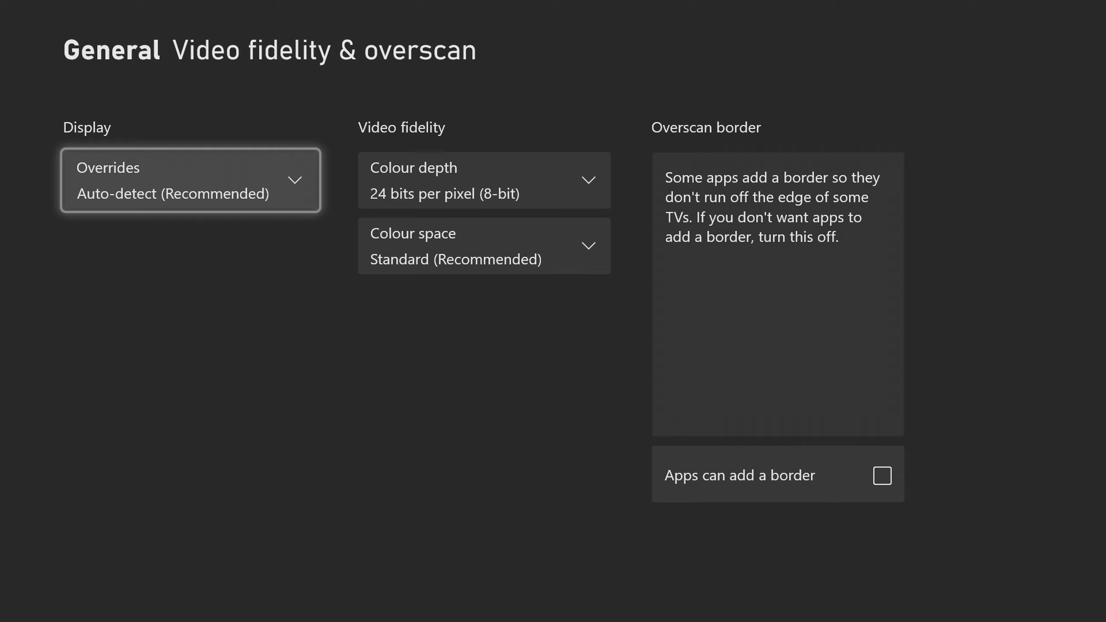
Open the Overrides dropdown to show Auto-detect, DVI and HDMI
{"action": "key", "text": "Return"}
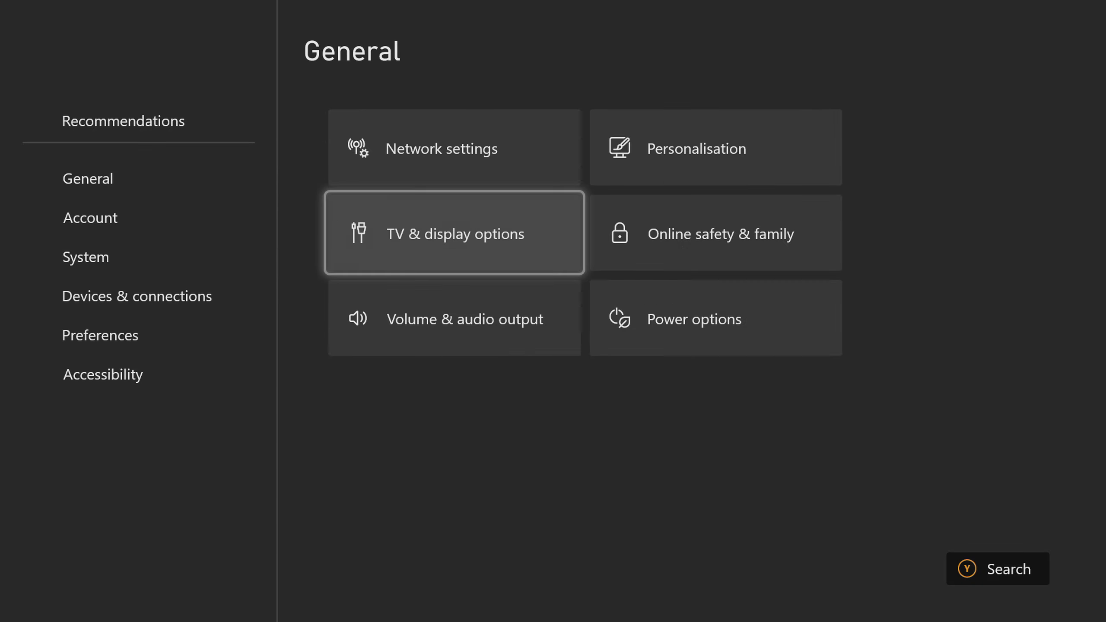
In Volume & audio output, keep headset format on Windows Sonic for Headphones
{"action": "key", "text": "Down"}
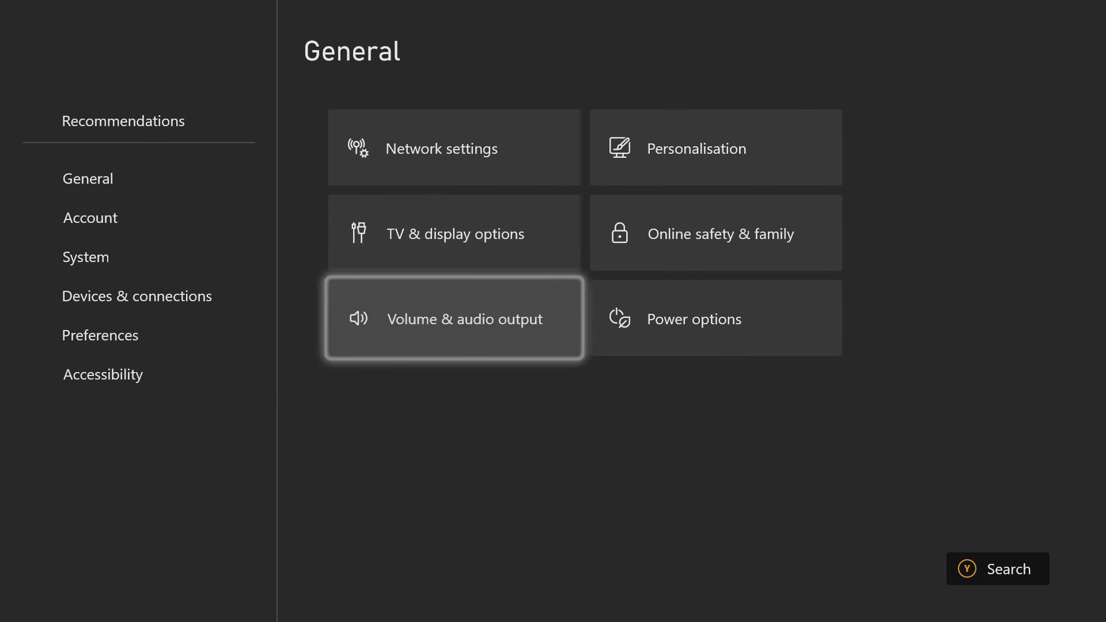
{"action": "key", "text": "Return"}
{"action": "key", "text": "Right"}
{"action": "key", "text": "Left"}
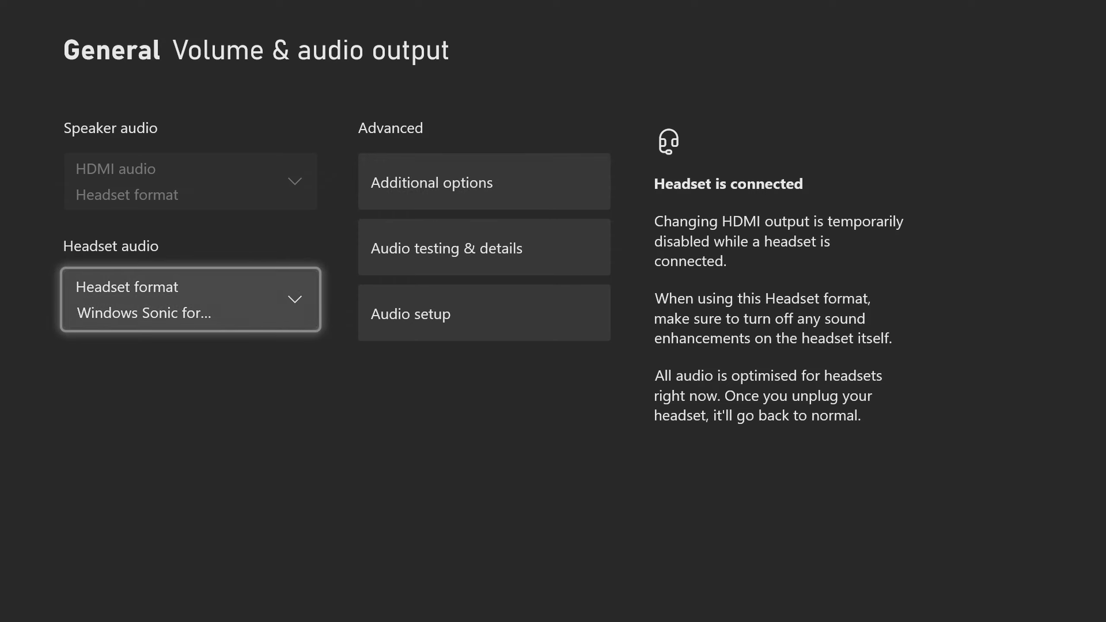
{"action": "key", "text": "Return"}
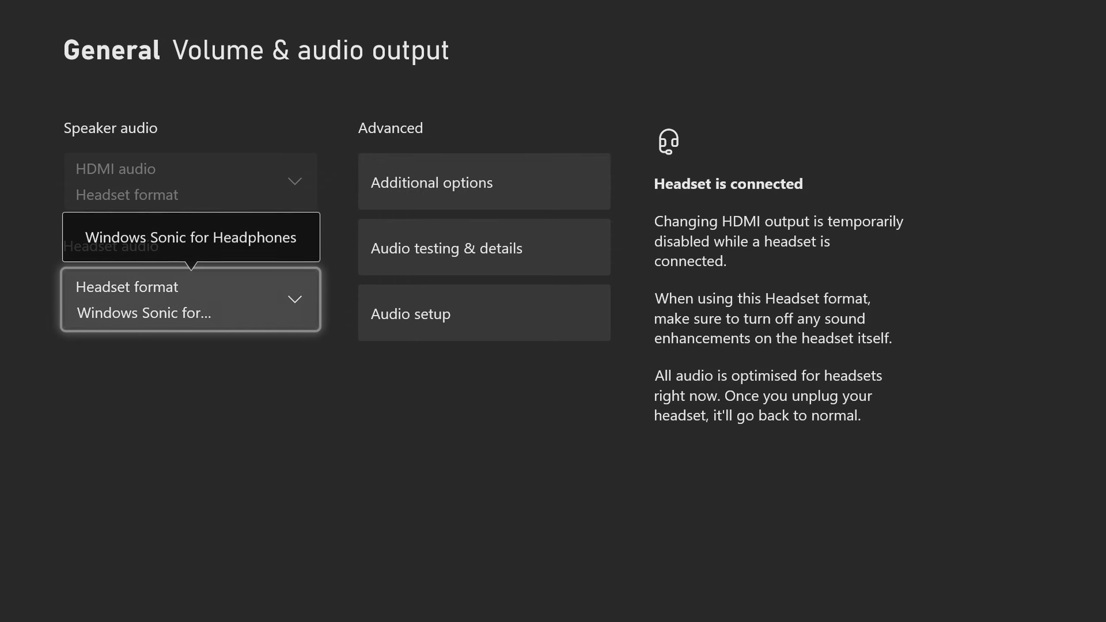
{"action": "key", "text": "Escape"}
{"action": "key", "text": "Right"}
{"action": "key", "text": "Left"}
{"action": "key", "text": "Return"}
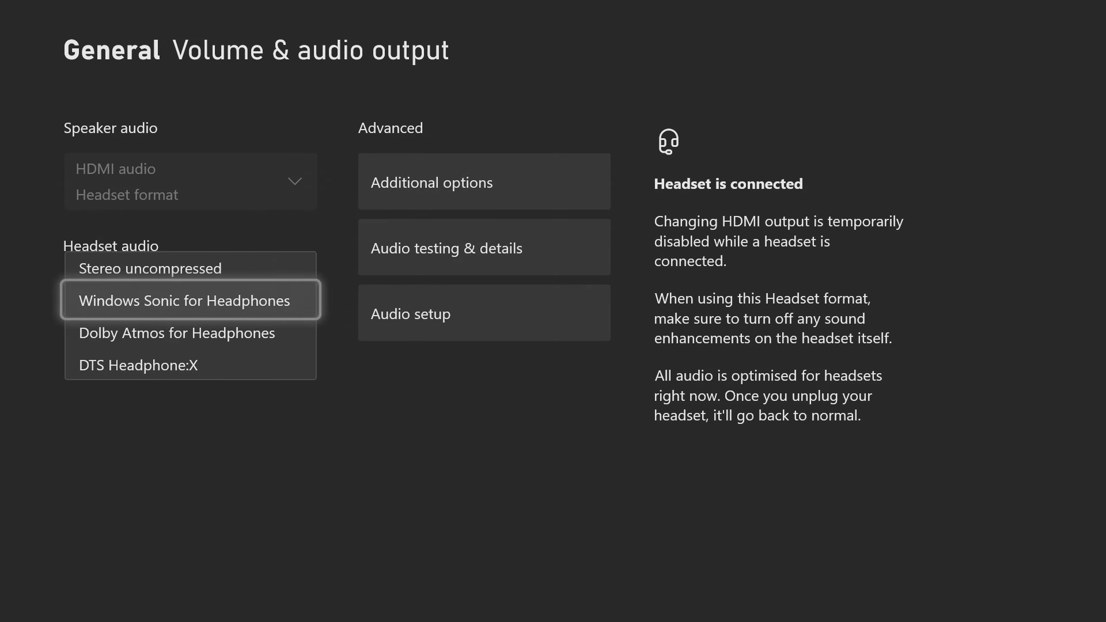
{"action": "key", "text": "Up"}
{"action": "key", "text": "Down"}
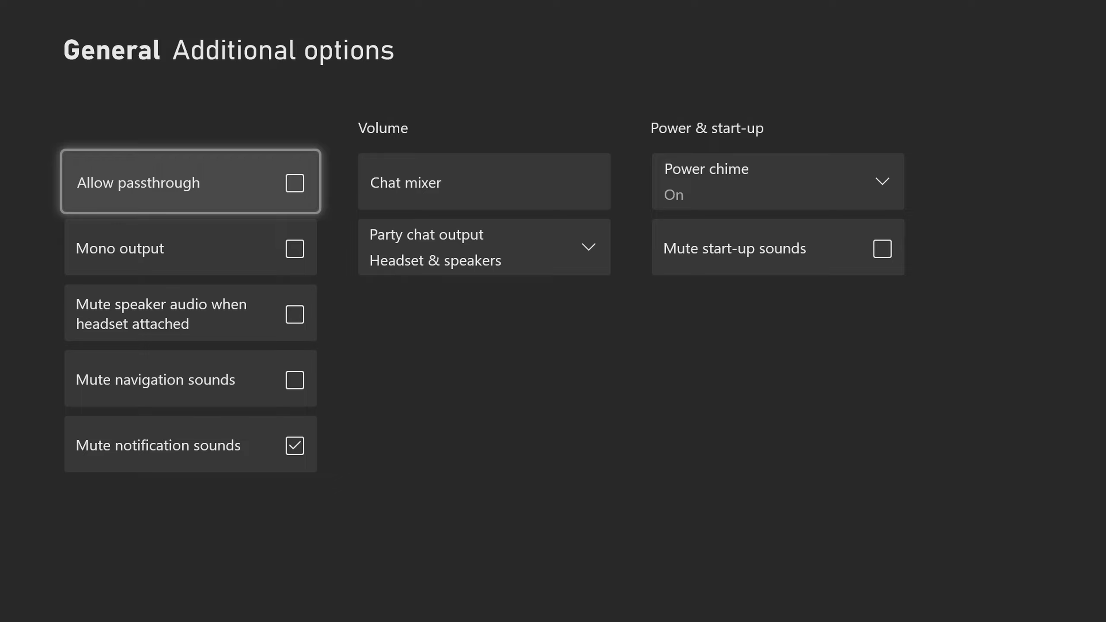
Check the Party chat output choices in Additional options, then go to Personalisation
{"action": "key", "text": "Down"}
{"action": "key", "text": "Down"}
{"action": "key", "text": "Down"}
{"action": "key", "text": "Down"}
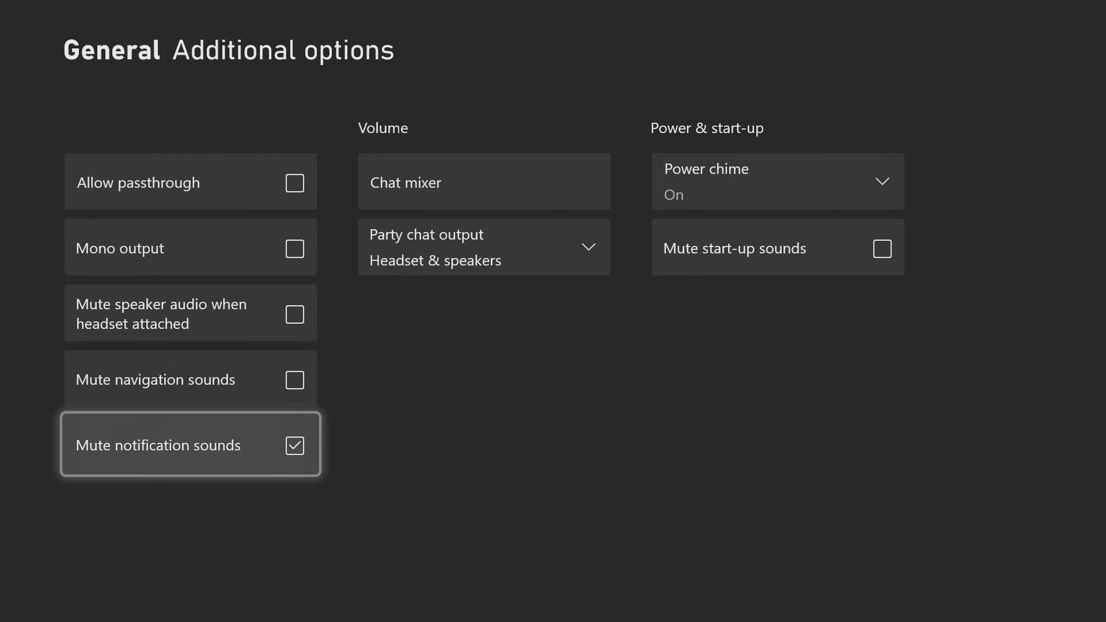
{"action": "key", "text": "Right"}
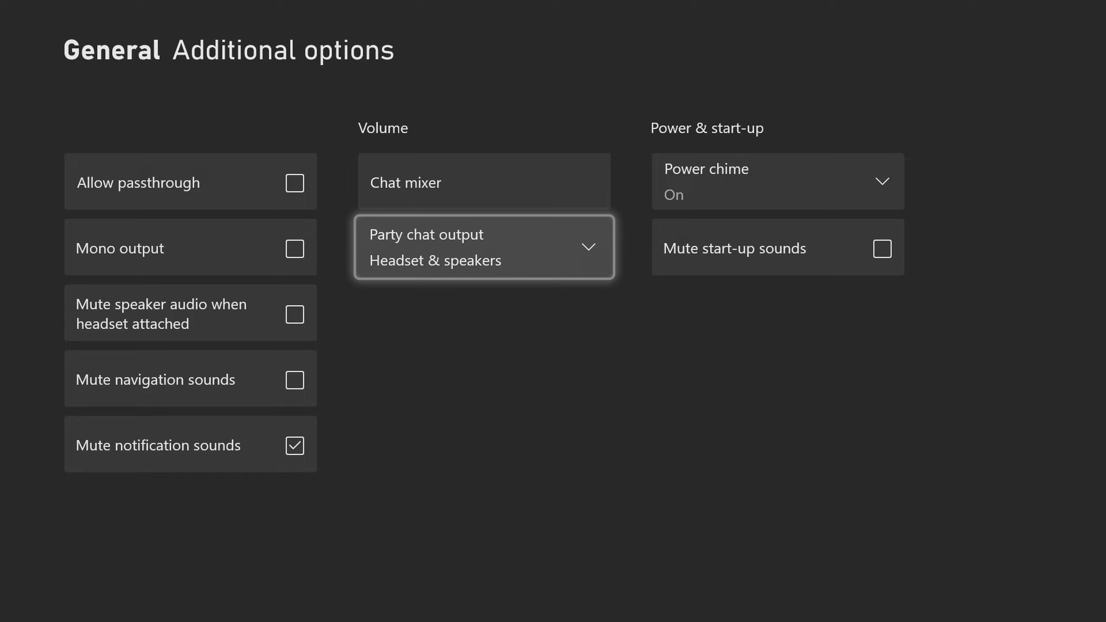
{"action": "key", "text": "Up"}
{"action": "key", "text": "Down"}
{"action": "key", "text": "Return"}
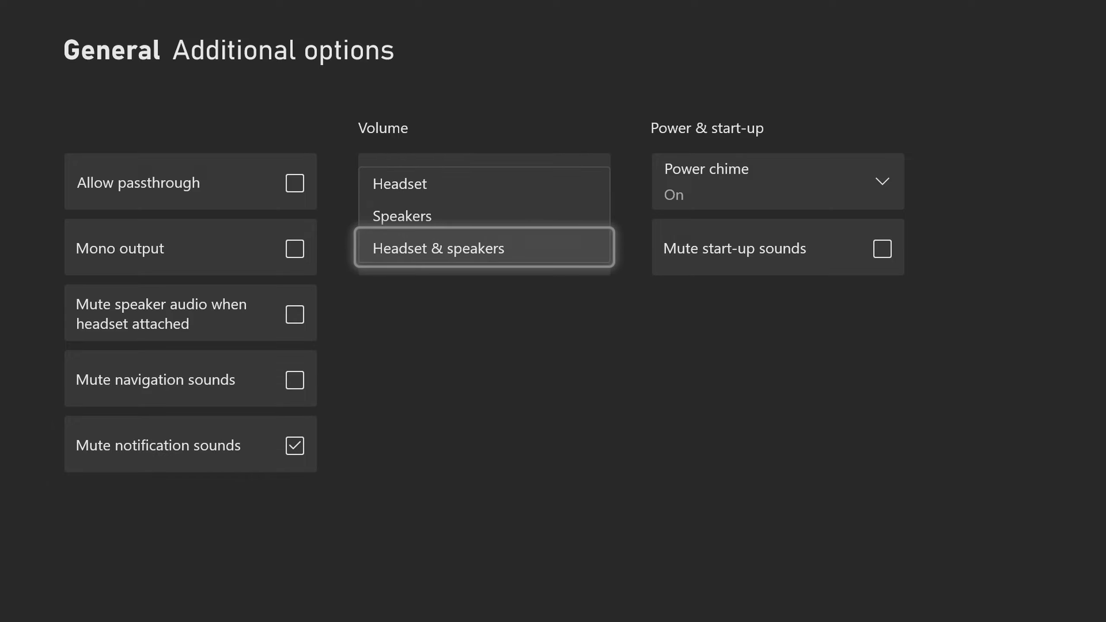
{"action": "key", "text": "Up"}
{"action": "key", "text": "Up"}
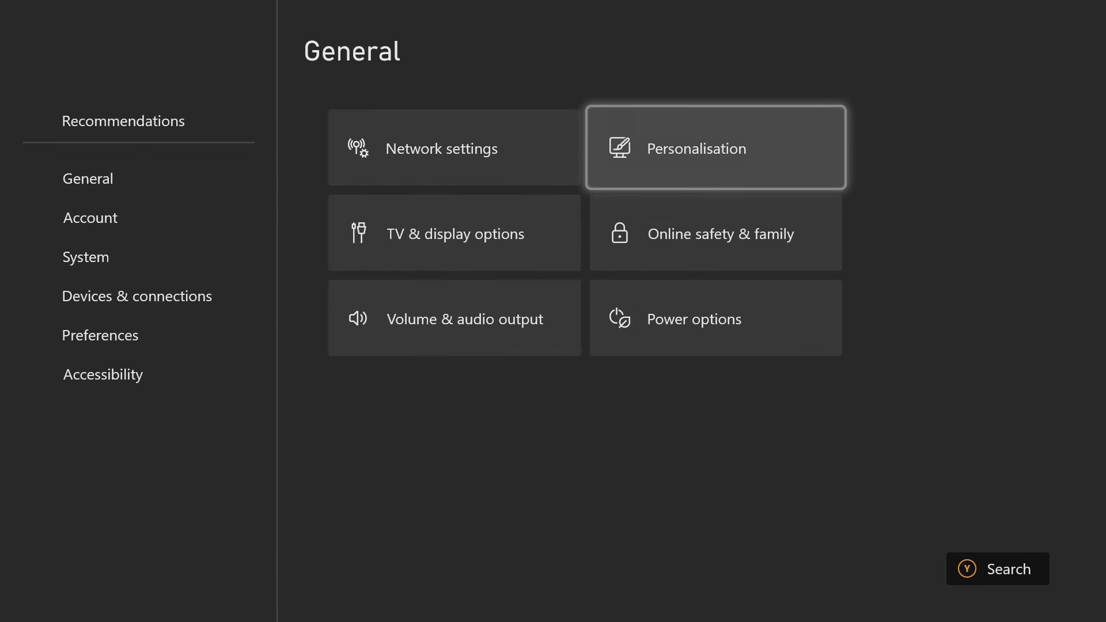
{"action": "key", "text": "Return"}
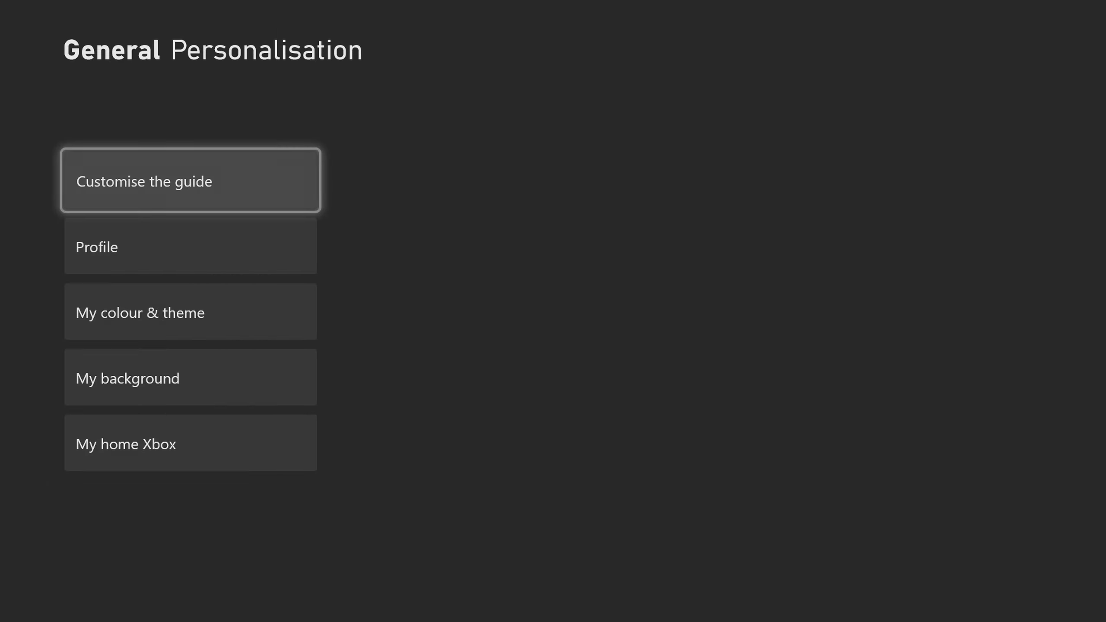
Browse the Personalisation list between Colour & theme and Background
{"action": "key", "text": "Down"}
{"action": "key", "text": "Down"}
{"action": "key", "text": "Down"}
{"action": "key", "text": "Down"}
{"action": "key", "text": "Up"}
{"action": "key", "text": "Up"}
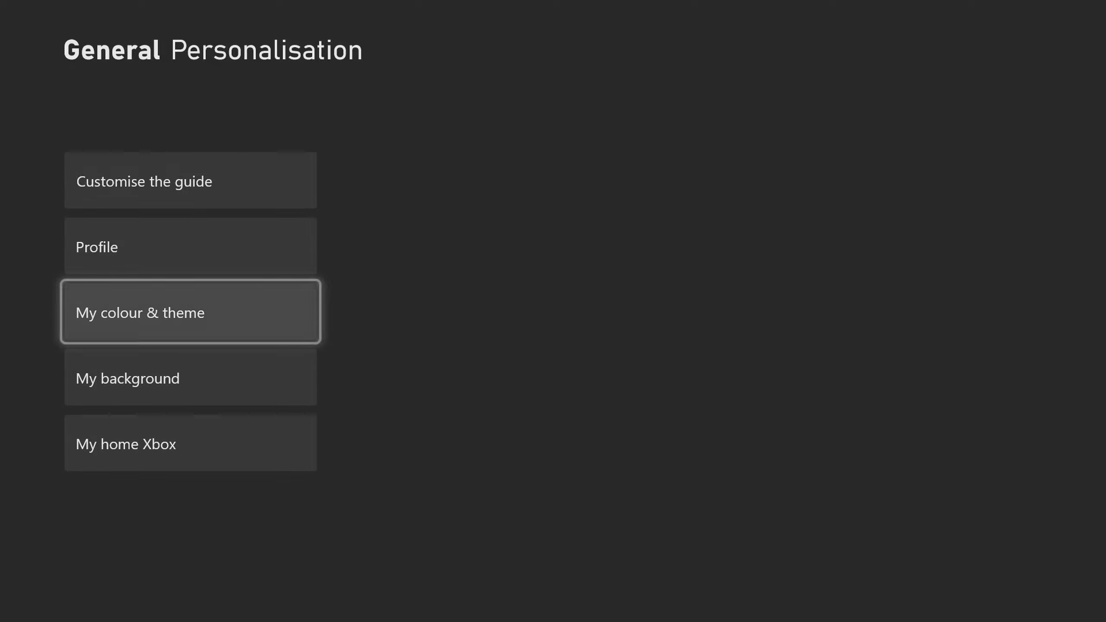
{"action": "key", "text": "Down"}
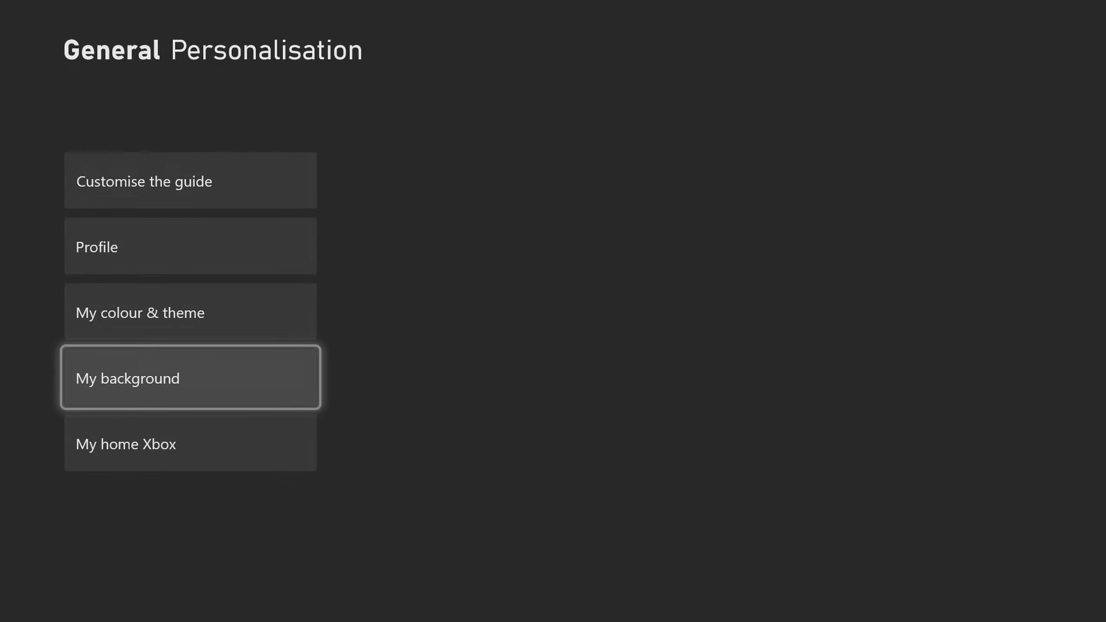
{"action": "key", "text": "Up"}
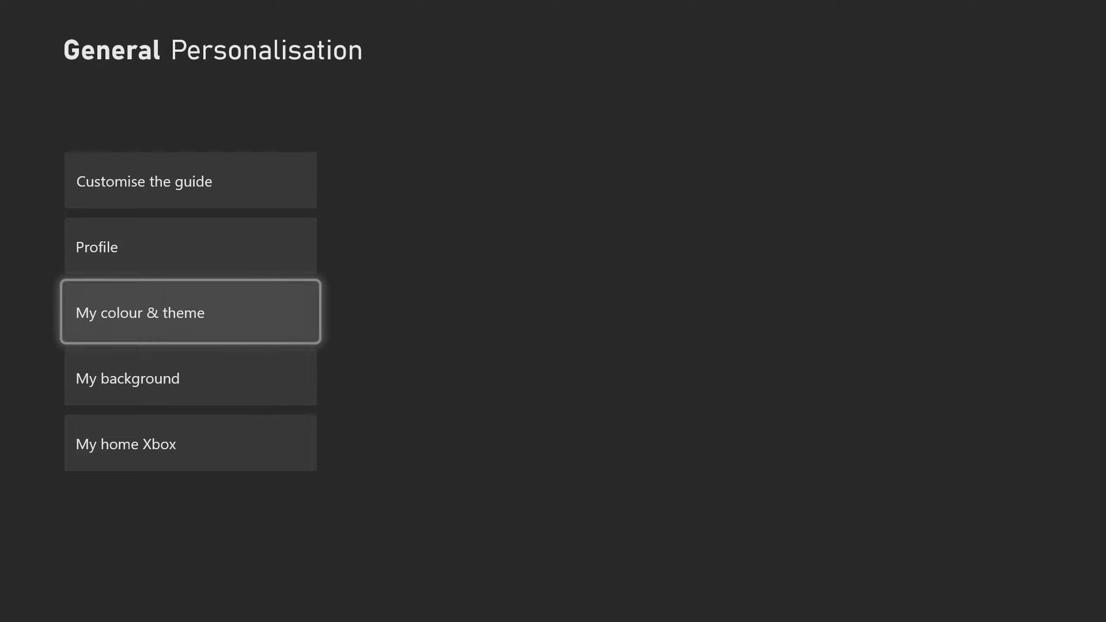
{"action": "key", "text": "Down"}
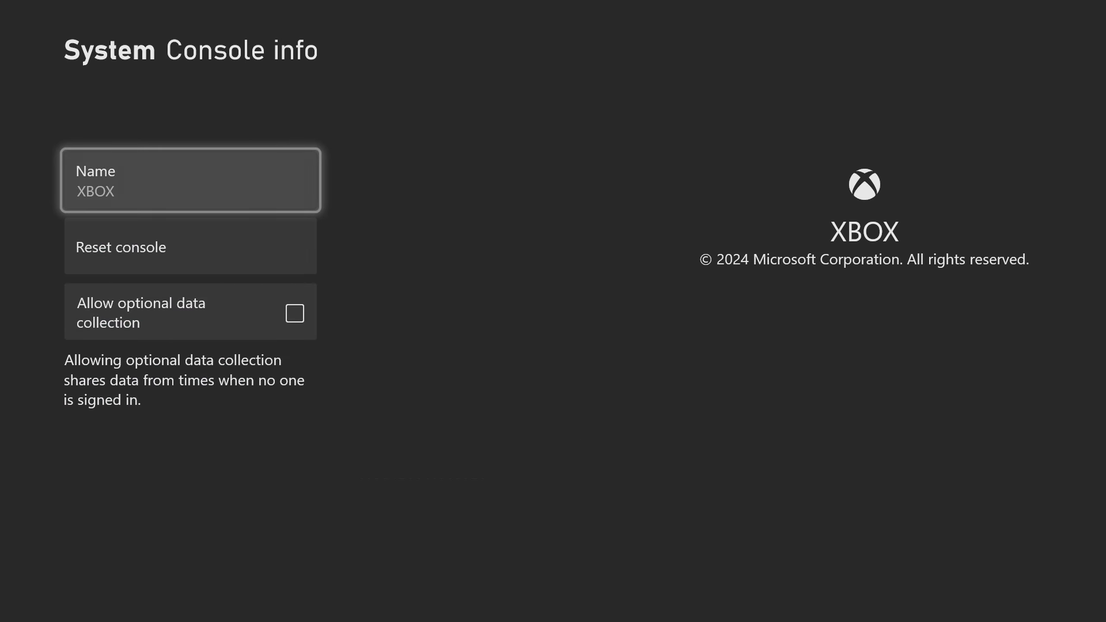
Move through the System list from the console name down to Reset console
{"action": "key", "text": "Down"}
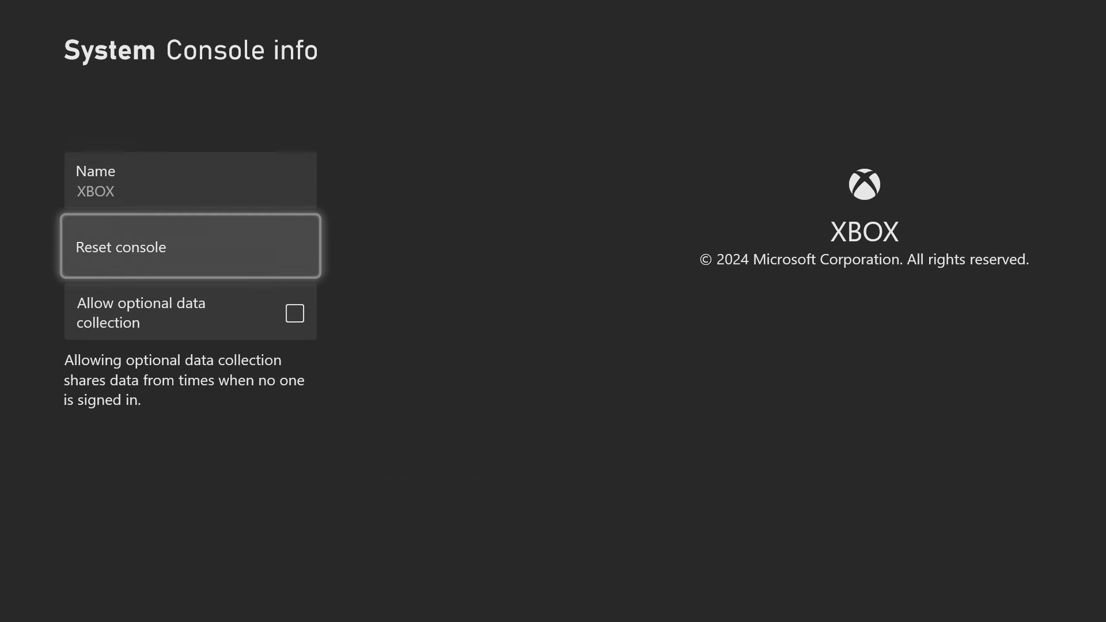
{"action": "key", "text": "Down"}
{"action": "key", "text": "Up"}
{"action": "key", "text": "Up"}
{"action": "key", "text": "Down"}
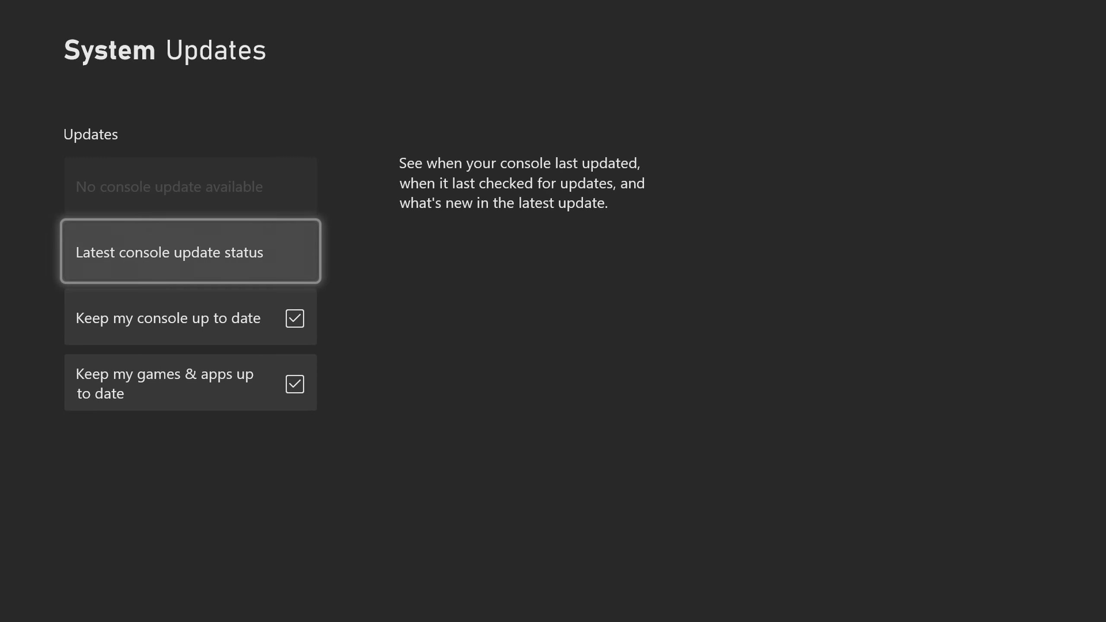
In Updates, leave console and games & apps auto-updates on, then go back to System
{"action": "key", "text": "Down"}
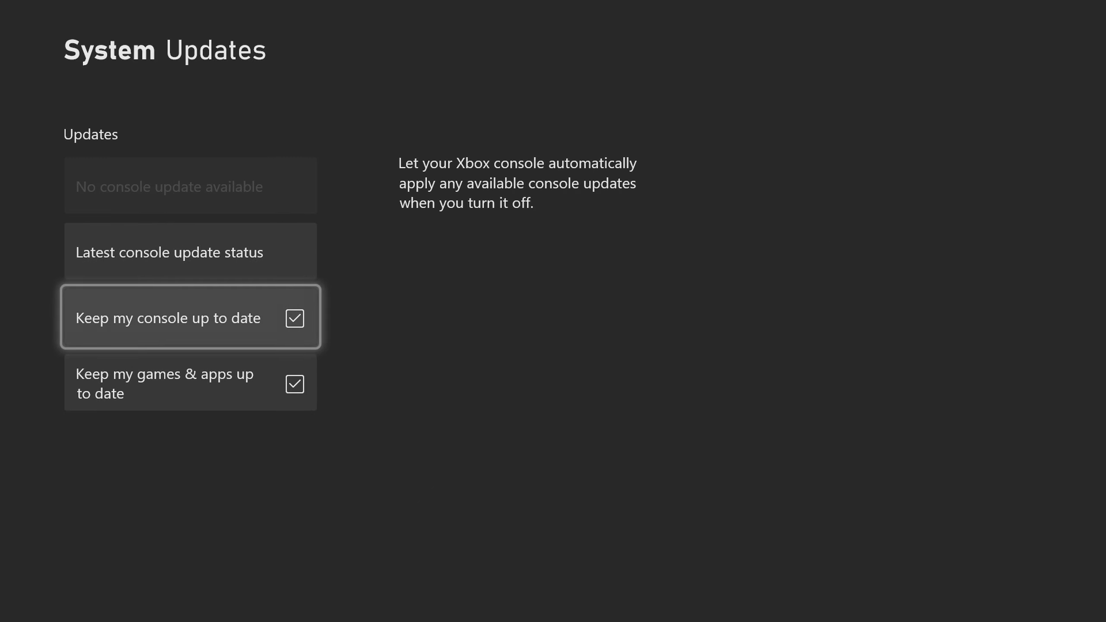
{"action": "key", "text": "Down"}
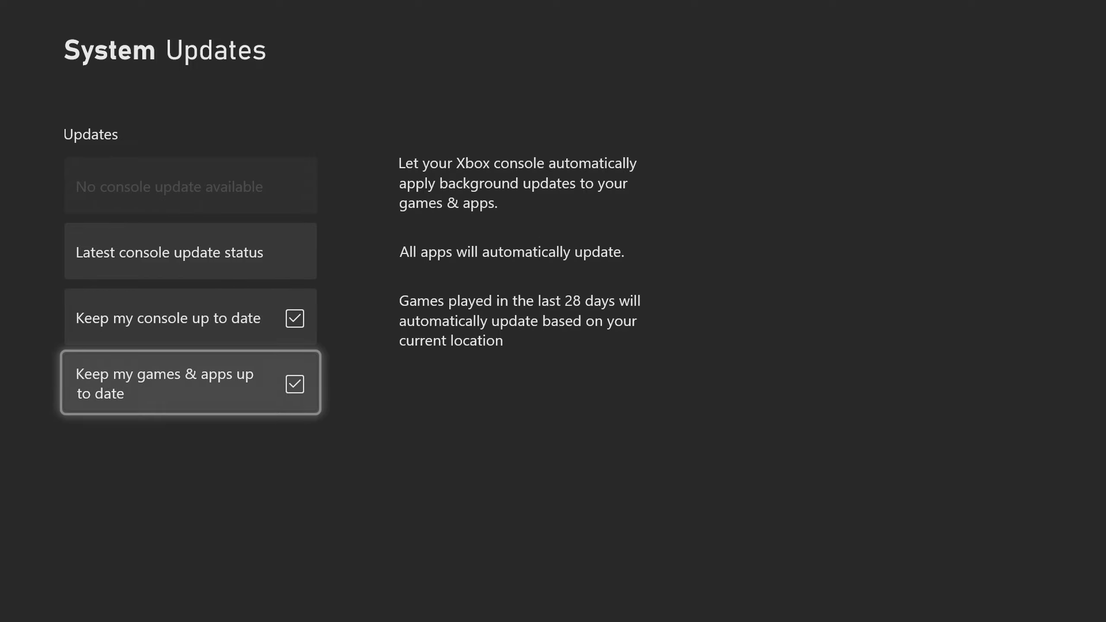
{"action": "key", "text": "Up"}
{"action": "key", "text": "Down"}
{"action": "key", "text": "Up"}
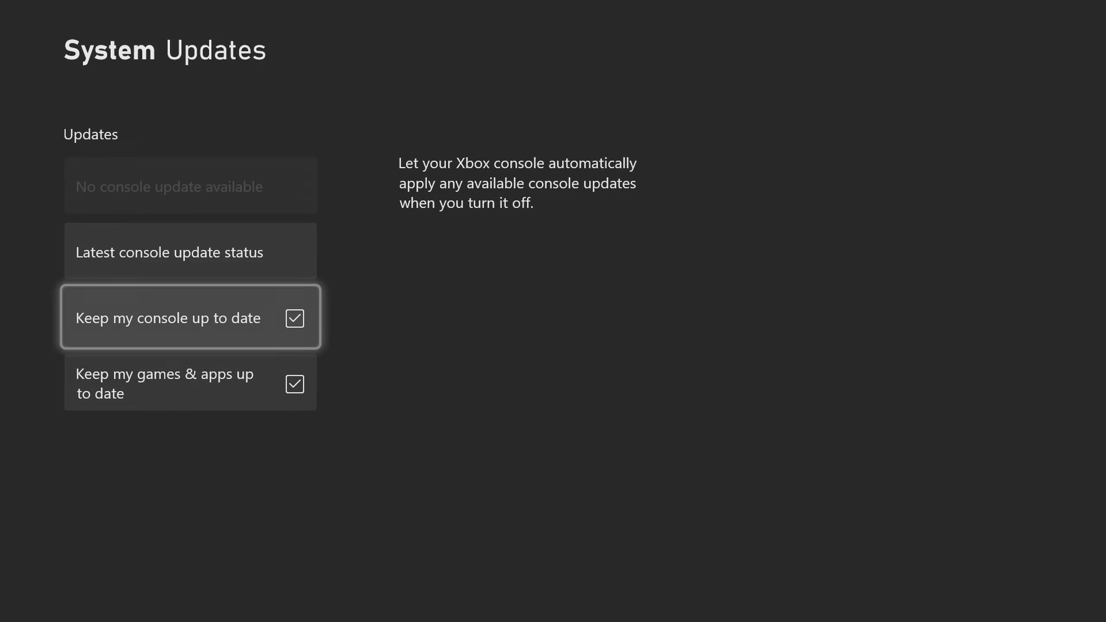
{"action": "key", "text": "Escape"}
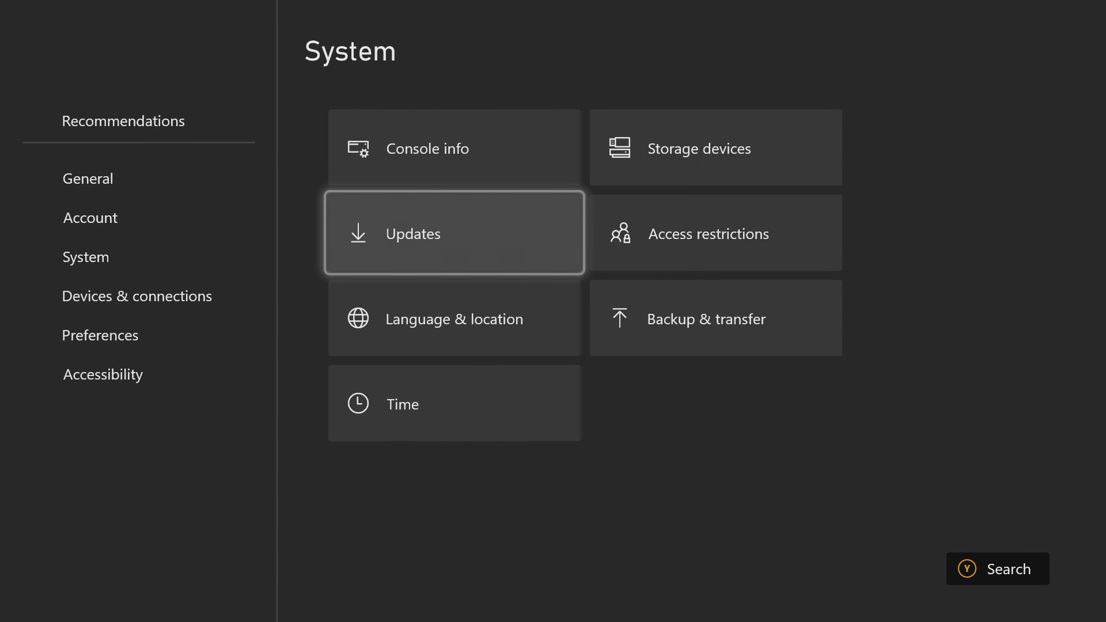
{"action": "key", "text": "Down"}
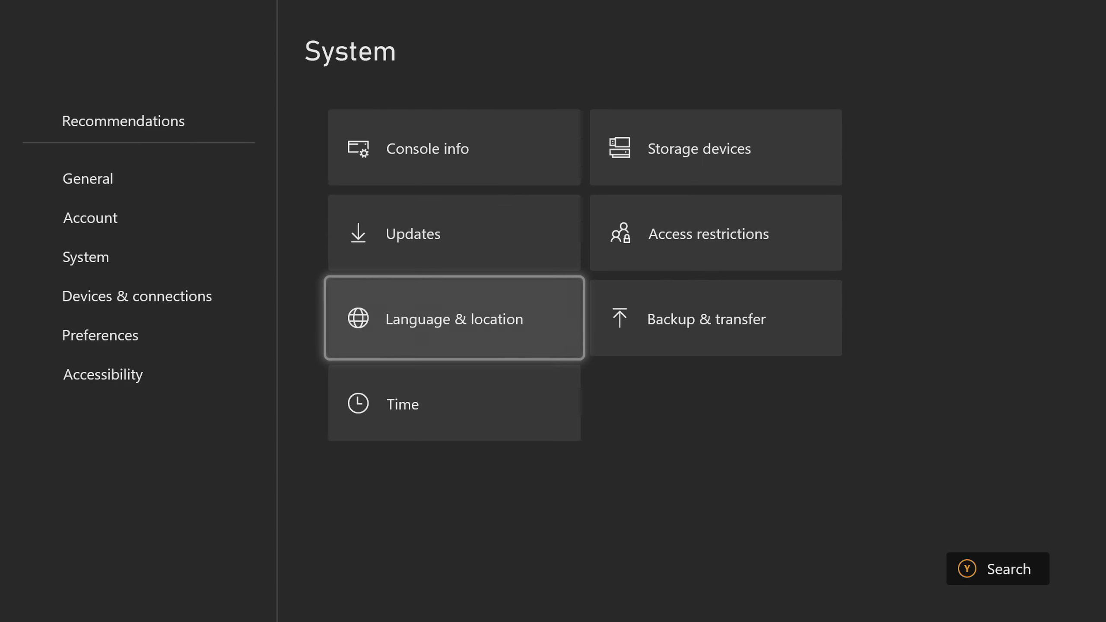
{"action": "key", "text": "Down"}
{"action": "key", "text": "Right"}
{"action": "key", "text": "Up"}
{"action": "key", "text": "Up"}
{"action": "key", "text": "Down"}
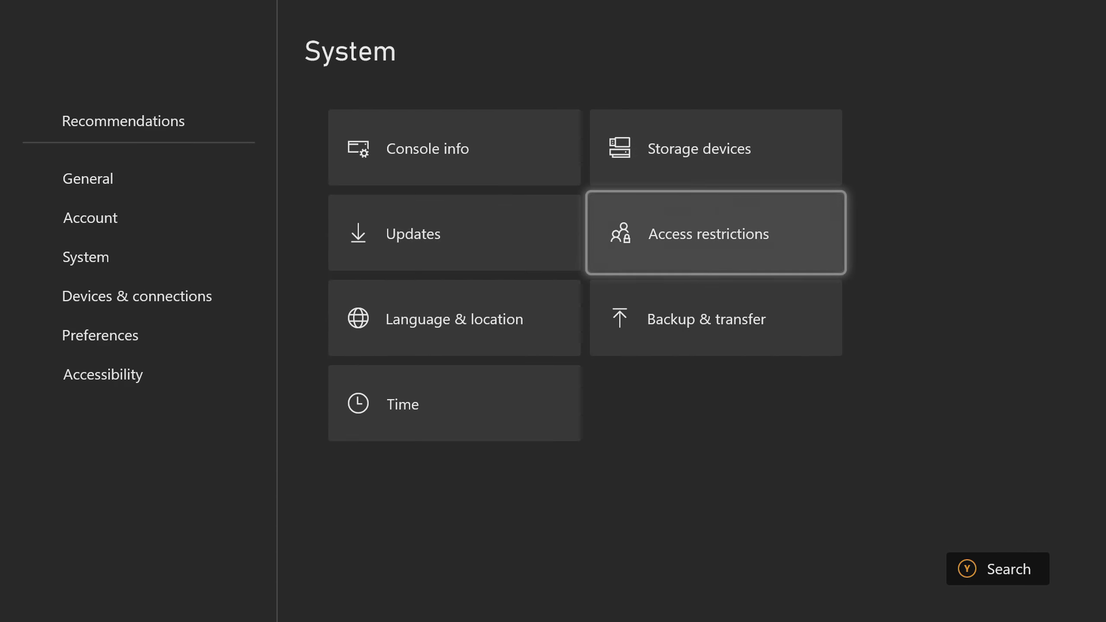
{"action": "key", "text": "Up"}
{"action": "key", "text": "Return"}
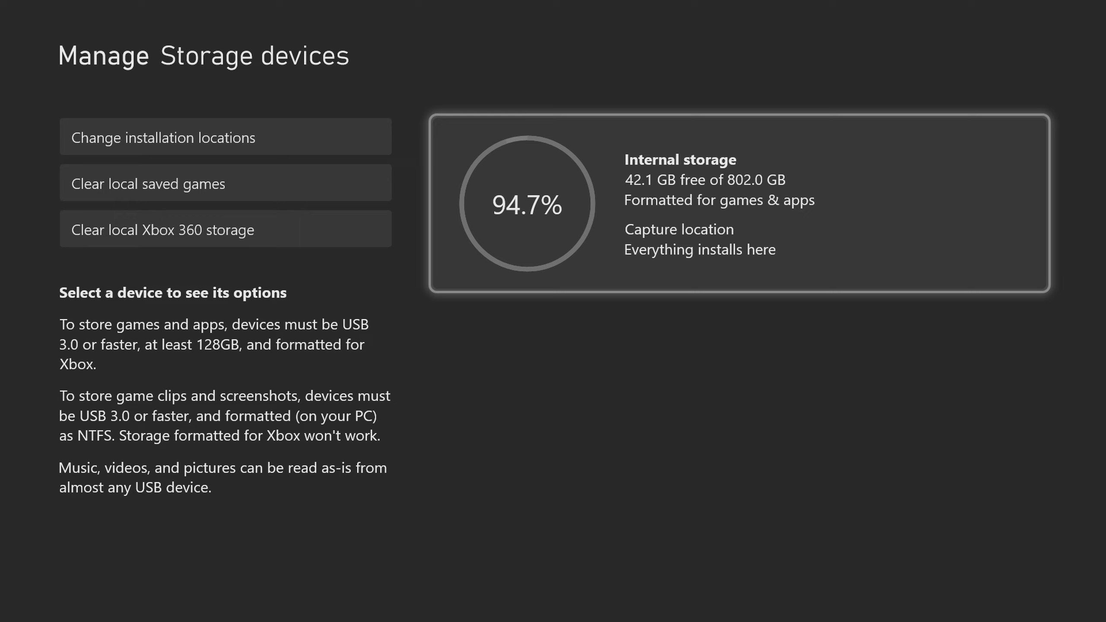
{"action": "key", "text": "Left"}
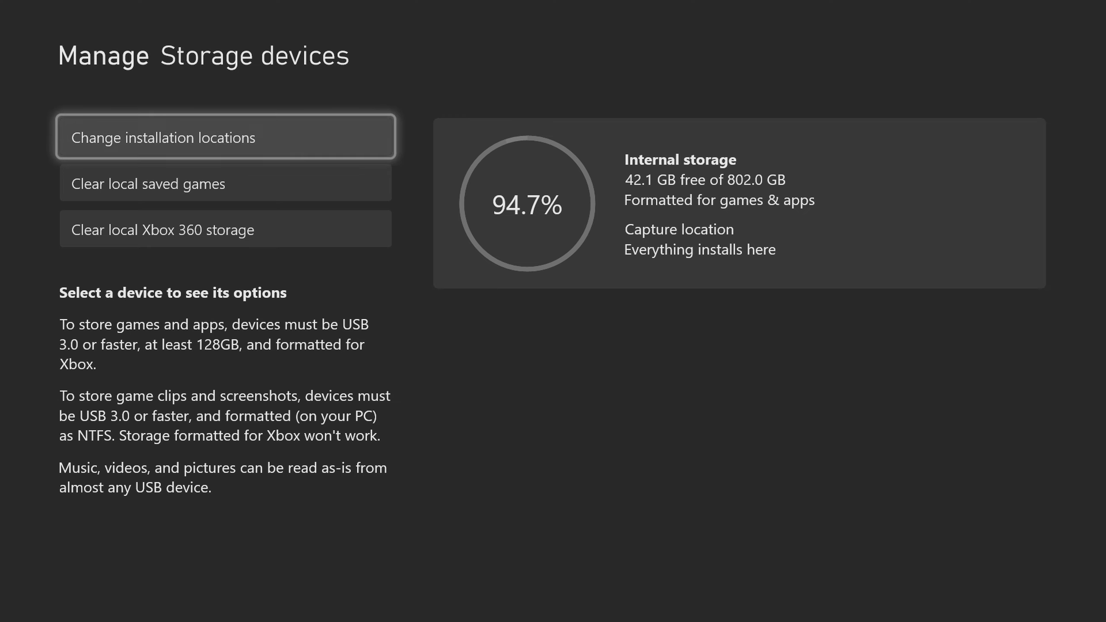
{"action": "key", "text": "Down"}
{"action": "key", "text": "Escape"}
{"action": "key", "text": "Down"}
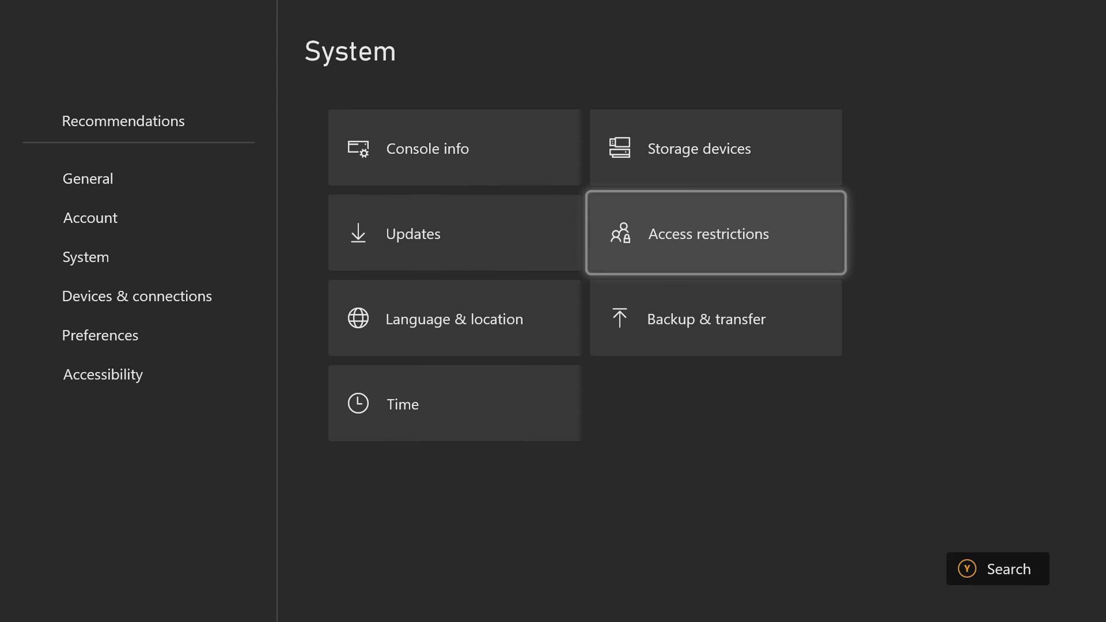
{"action": "key", "text": "Down"}
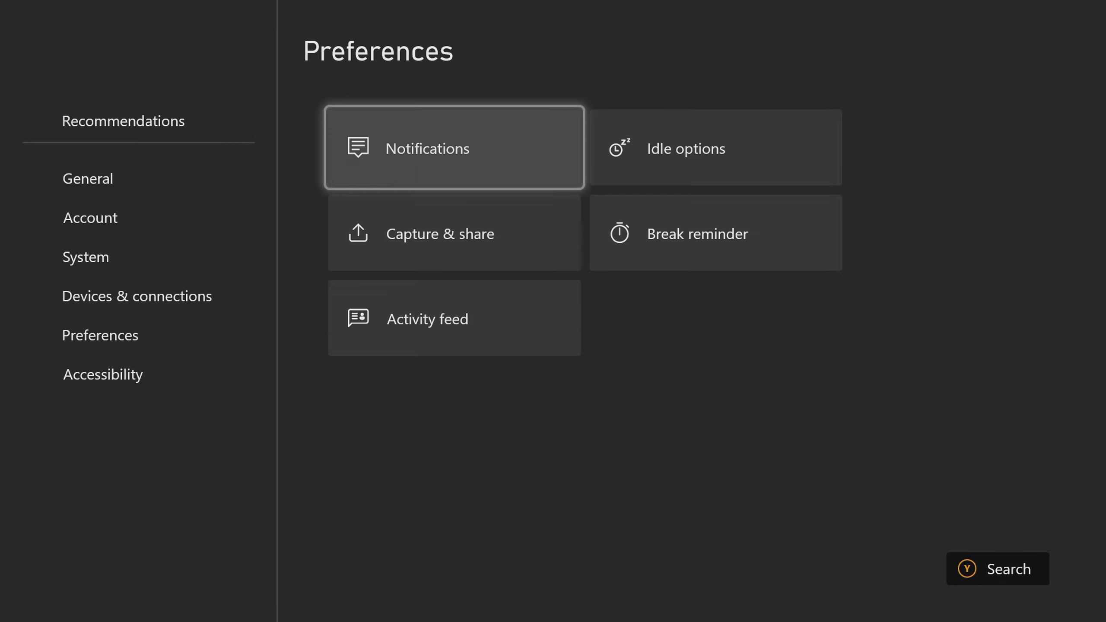
In Capture & share, set Allow game captures to 'Captures by me'
{"action": "key", "text": "Down"}
{"action": "key", "text": "Return"}
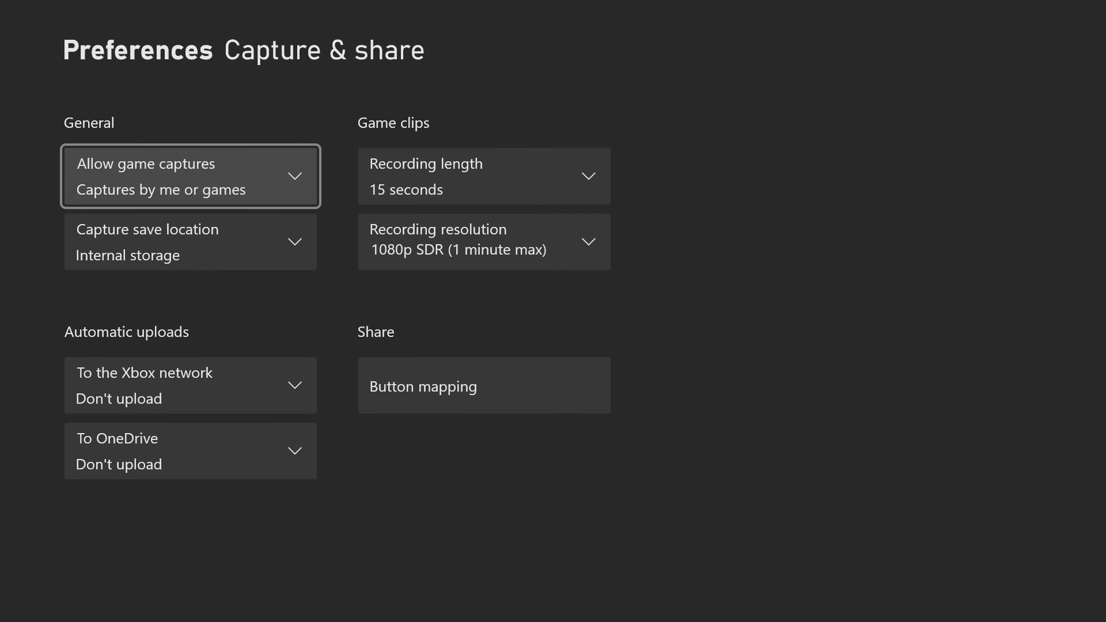
{"action": "key", "text": "Return"}
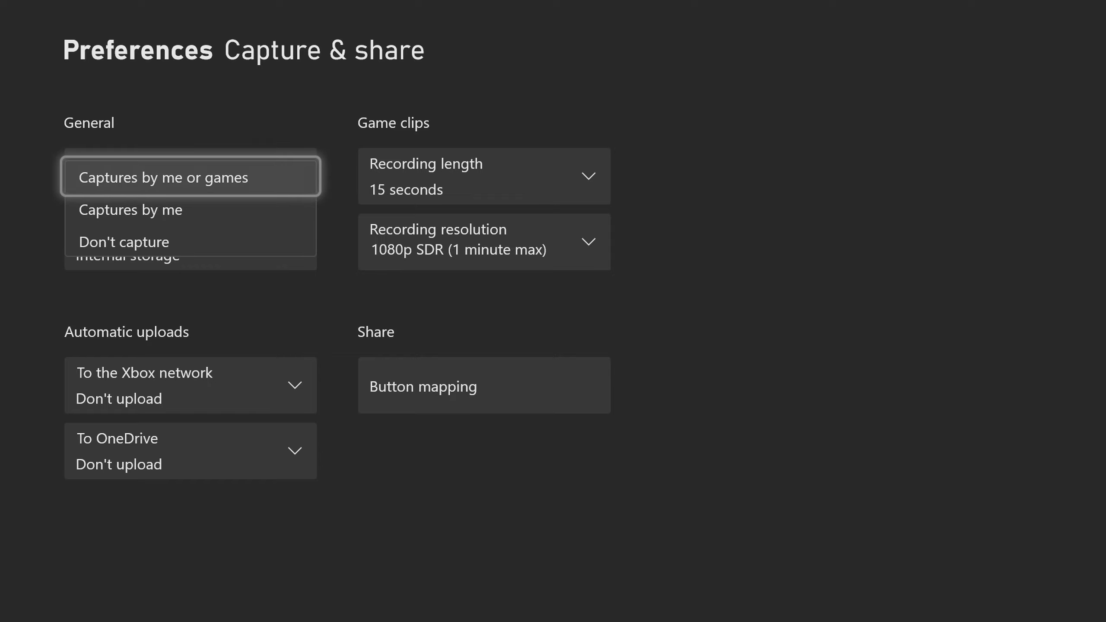
{"action": "key", "text": "Return"}
{"action": "key", "text": "Return"}
{"action": "key", "text": "Down"}
{"action": "key", "text": "Return"}
{"action": "key", "text": "Down"}
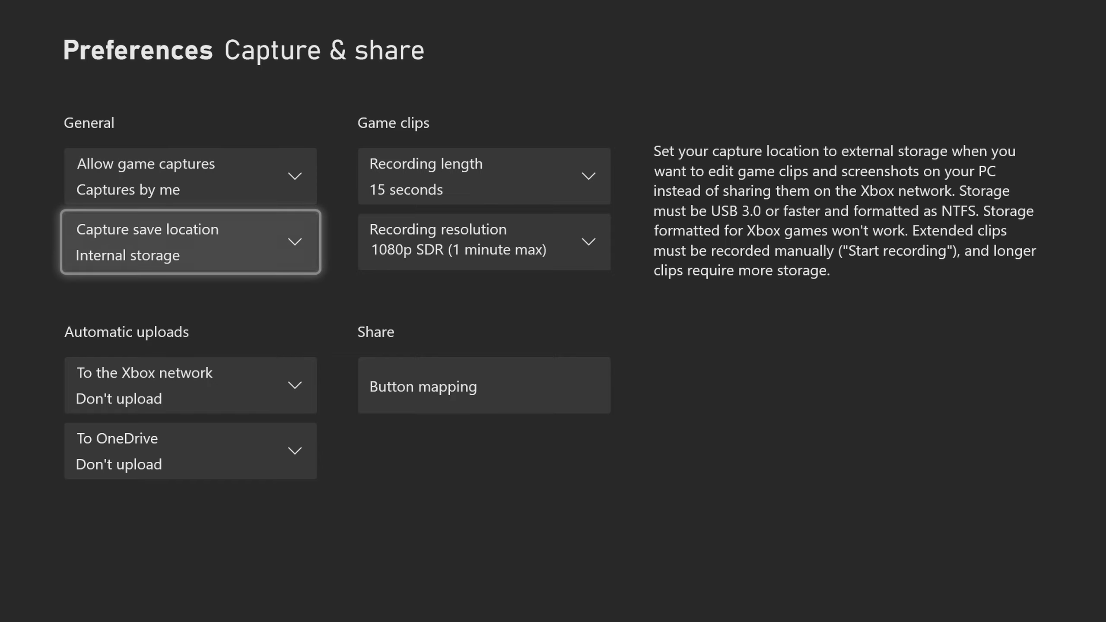
{"action": "key", "text": "Return"}
{"action": "key", "text": "Return"}
Keep captures saved to internal storage with Xbox network and OneDrive uploads off
{"action": "key", "text": "Up"}
{"action": "key", "text": "Down"}
{"action": "key", "text": "Down"}
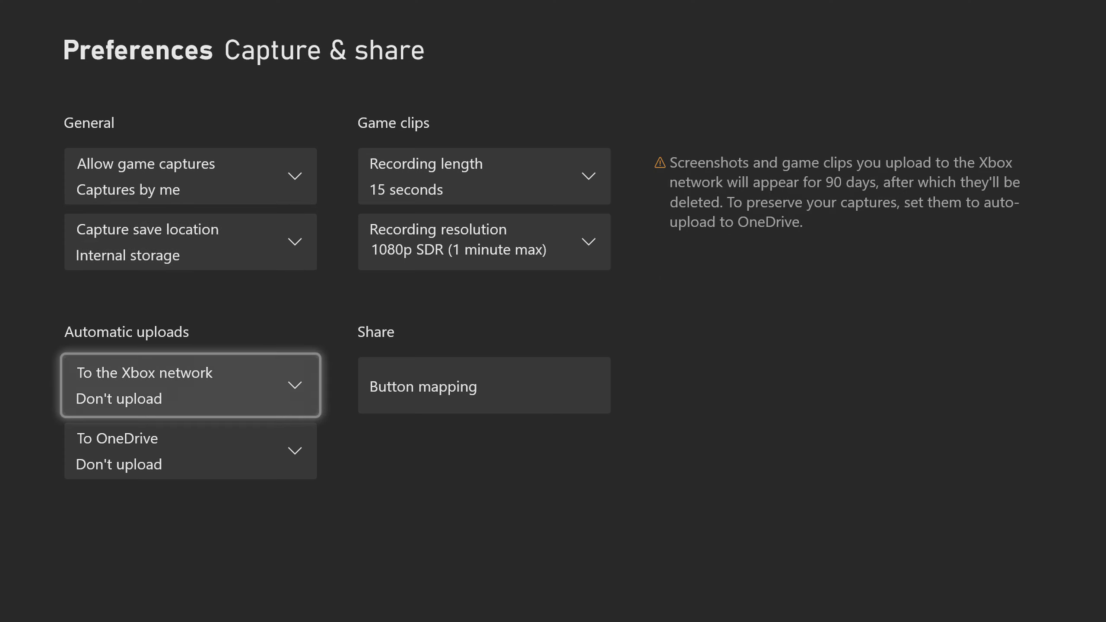
{"action": "key", "text": "Return"}
{"action": "key", "text": "Up"}
{"action": "key", "text": "Up"}
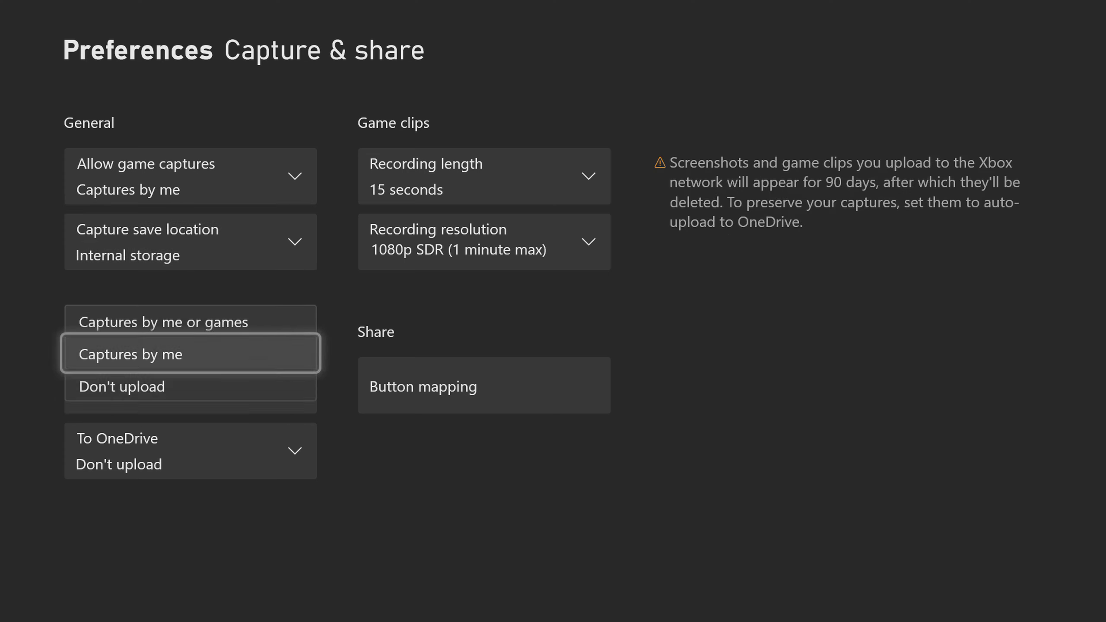
{"action": "key", "text": "Escape"}
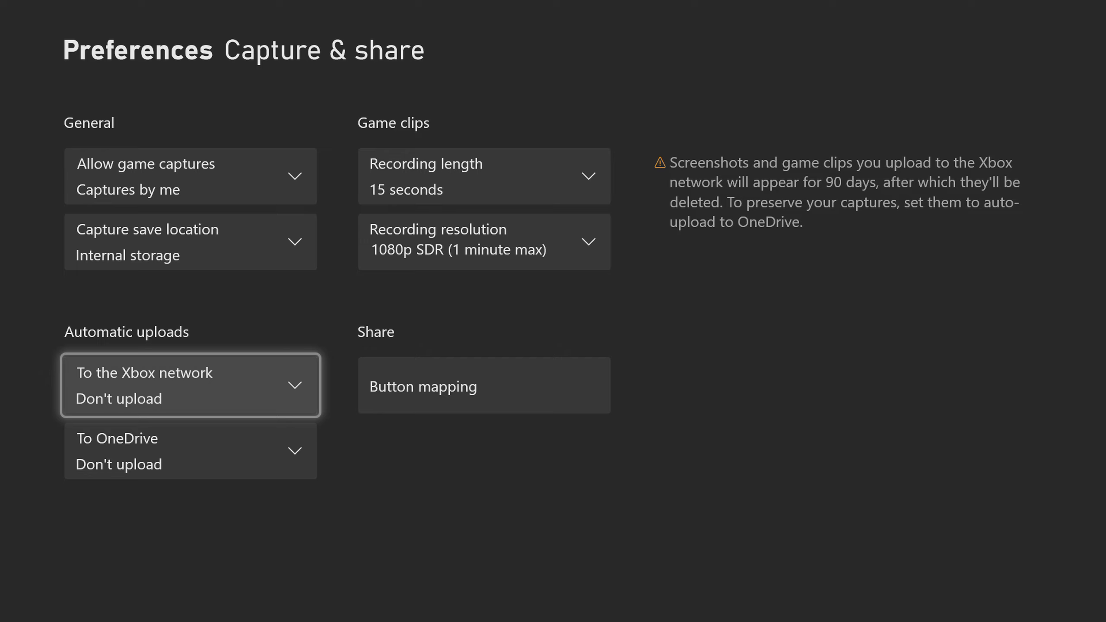
{"action": "key", "text": "Down"}
{"action": "key", "text": "Return"}
{"action": "key", "text": "Return"}
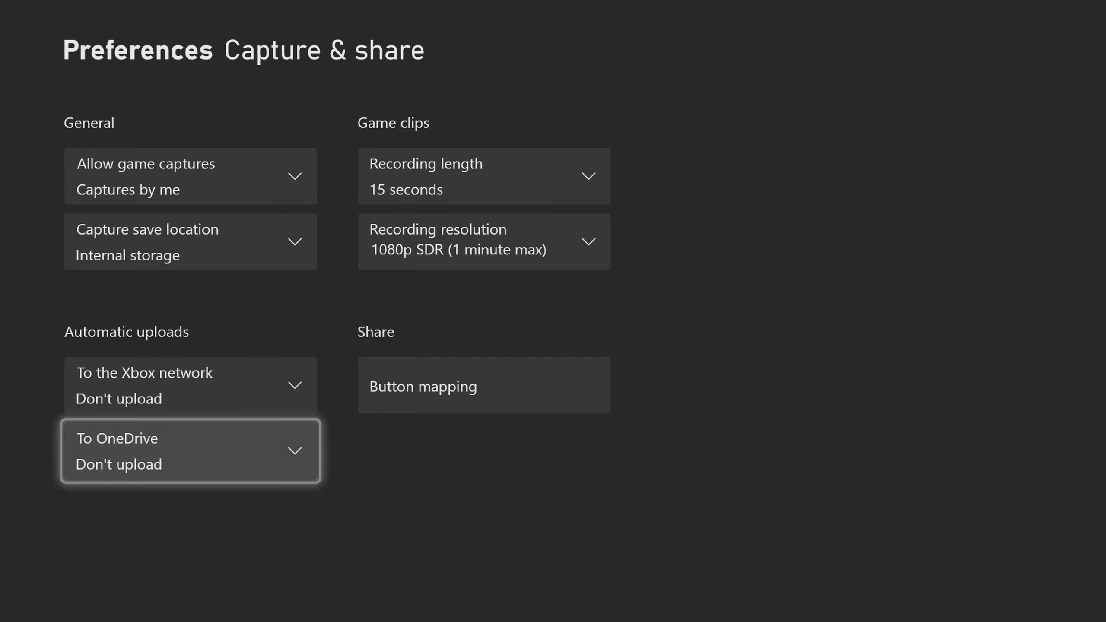
Keep the game clip recording length at 15 seconds
{"action": "key", "text": "Right"}
{"action": "key", "text": "Up"}
{"action": "key", "text": "Up"}
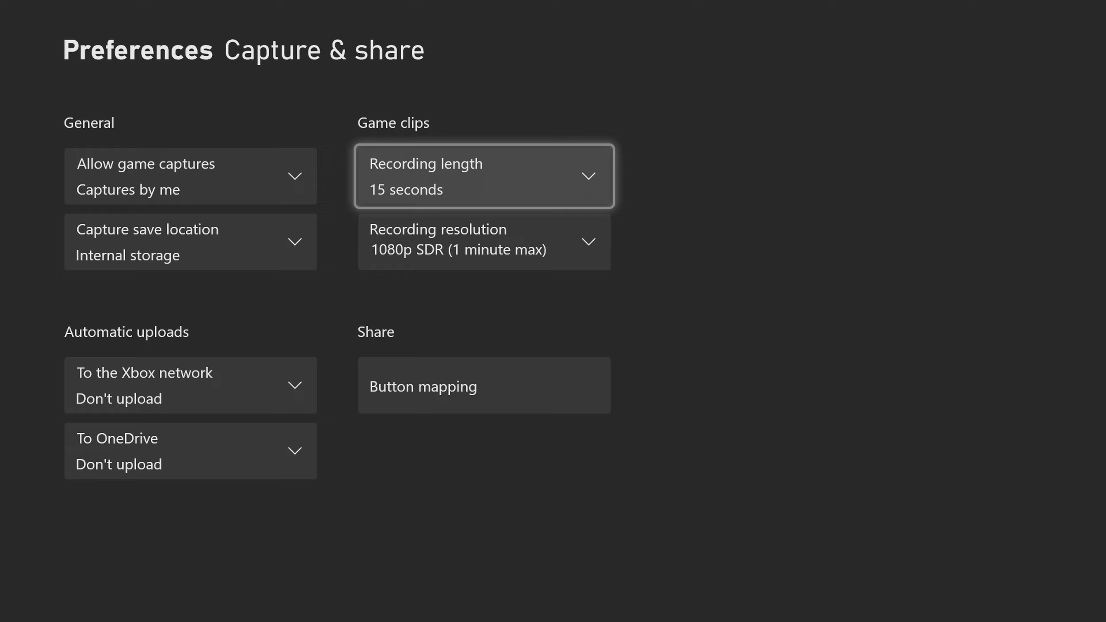
{"action": "key", "text": "Return"}
{"action": "key", "text": "Down"}
{"action": "key", "text": "Down"}
{"action": "key", "text": "Down"}
{"action": "key", "text": "Up"}
{"action": "key", "text": "Up"}
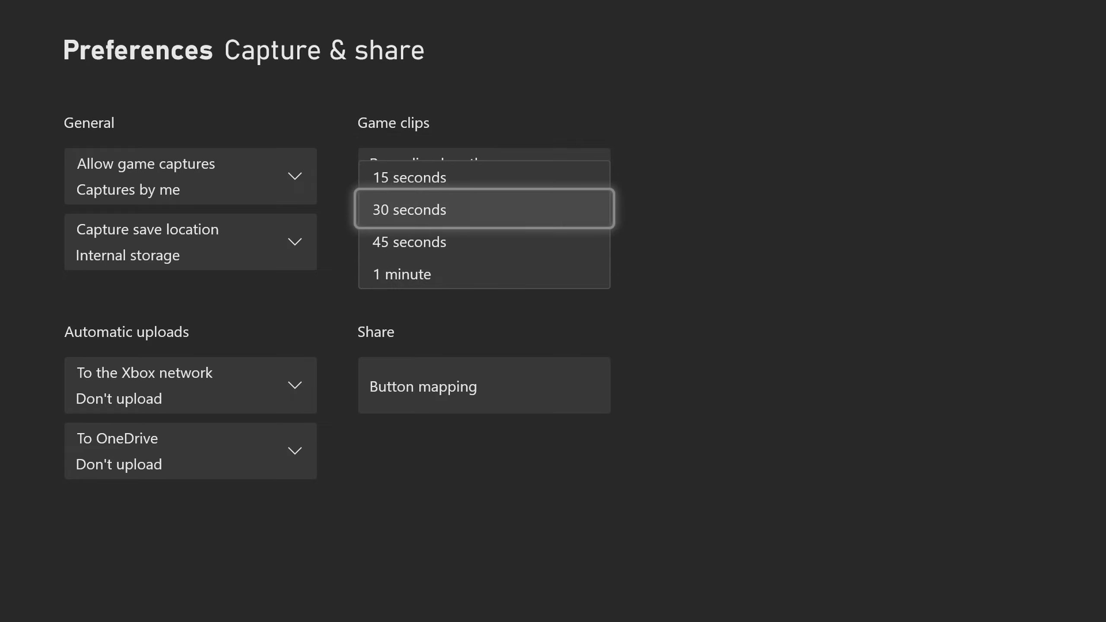
{"action": "key", "text": "Up"}
{"action": "key", "text": "Down"}
{"action": "key", "text": "Down"}
{"action": "key", "text": "Down"}
{"action": "key", "text": "Up"}
{"action": "key", "text": "Up"}
{"action": "key", "text": "Up"}
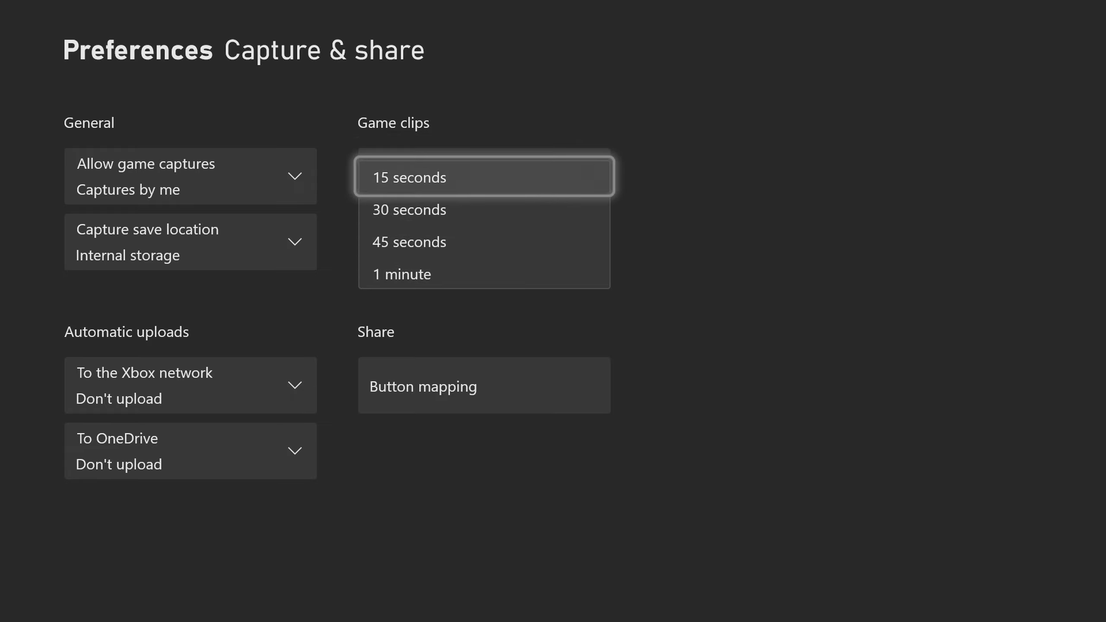
{"action": "key", "text": "Return"}
{"action": "key", "text": "Return"}
{"action": "key", "text": "Return"}
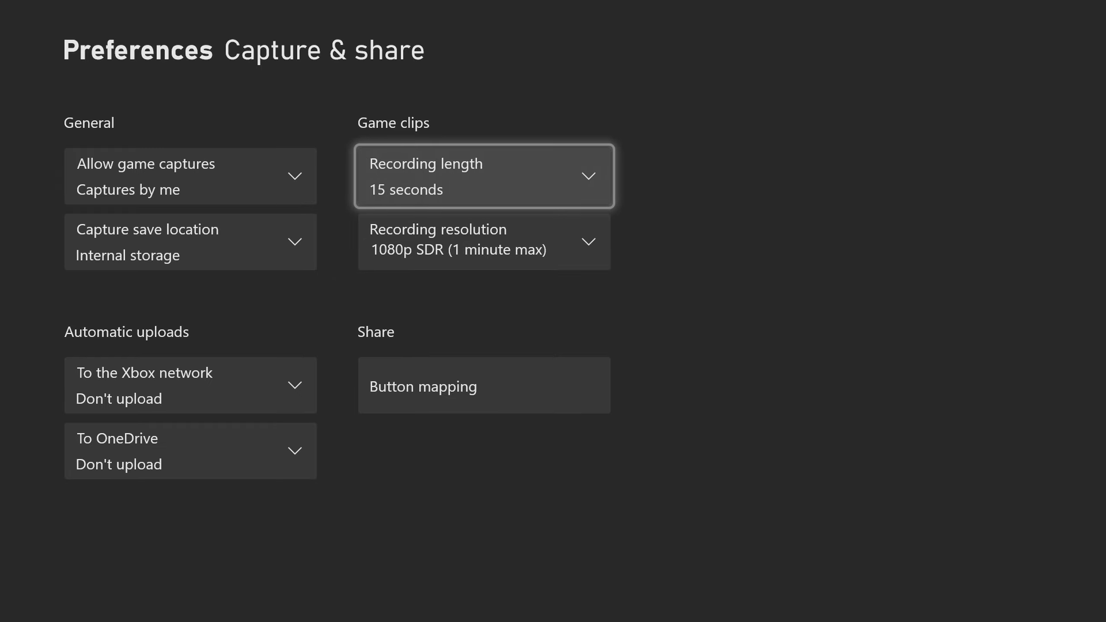
{"action": "key", "text": "Down"}
{"action": "key", "text": "Return"}
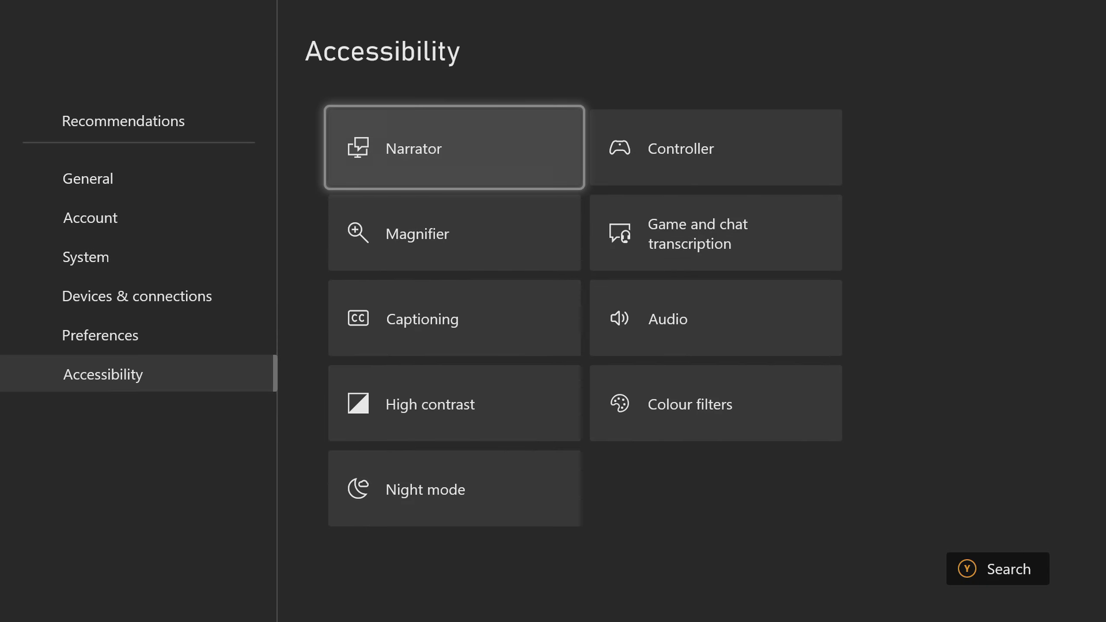
In Accessibility > Colour filters, set Correction type to Red-green (deuteranopia)
{"action": "key", "text": "Down"}
{"action": "key", "text": "Down"}
{"action": "key", "text": "Up"}
{"action": "key", "text": "Up"}
{"action": "key", "text": "Down"}
{"action": "key", "text": "Down"}
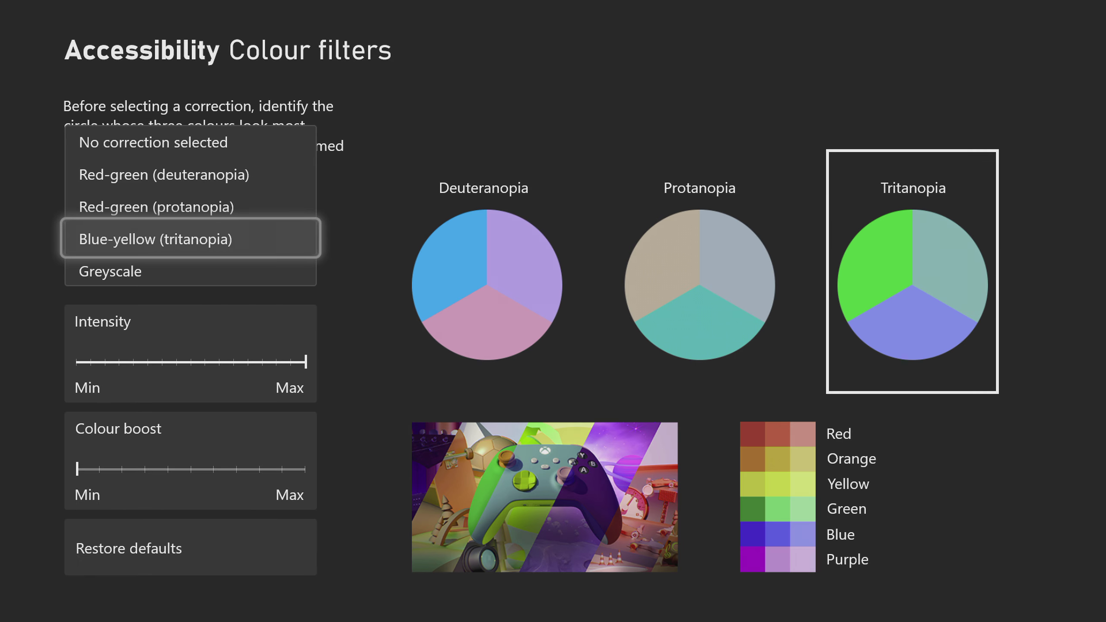
{"action": "key", "text": "Up"}
{"action": "key", "text": "Up"}
{"action": "key", "text": "Return"}
Push the Colour boost slider close to maximum
{"action": "key", "text": "Down"}
{"action": "key", "text": "Down"}
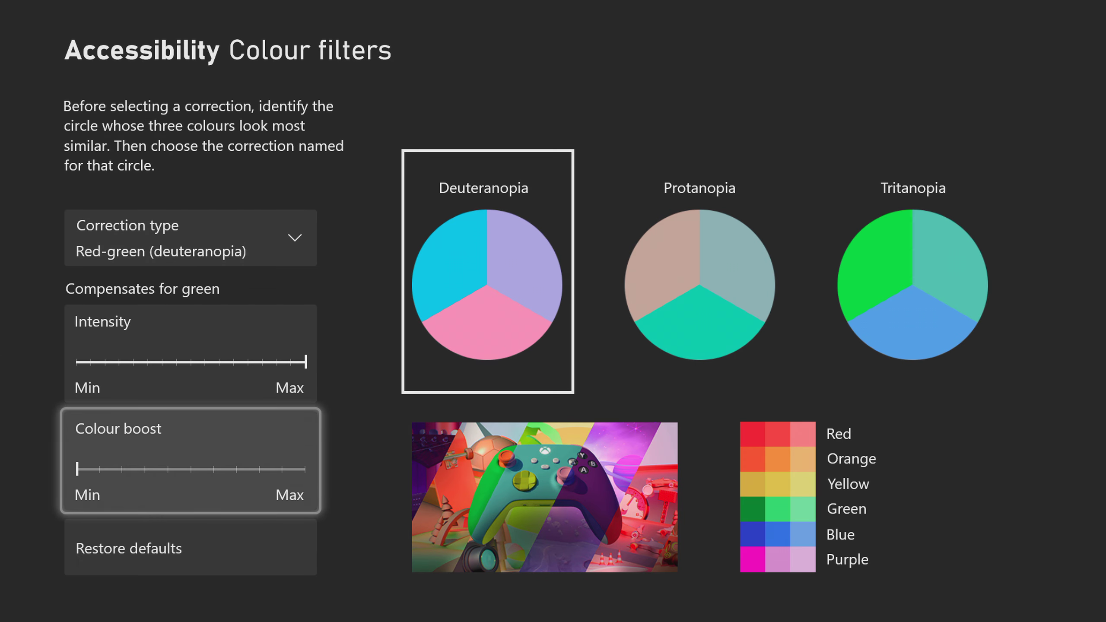
{"action": "key", "text": "Right"}
{"action": "key", "text": "Right"}
{"action": "key", "text": "Right"}
{"action": "key", "text": "Right"}
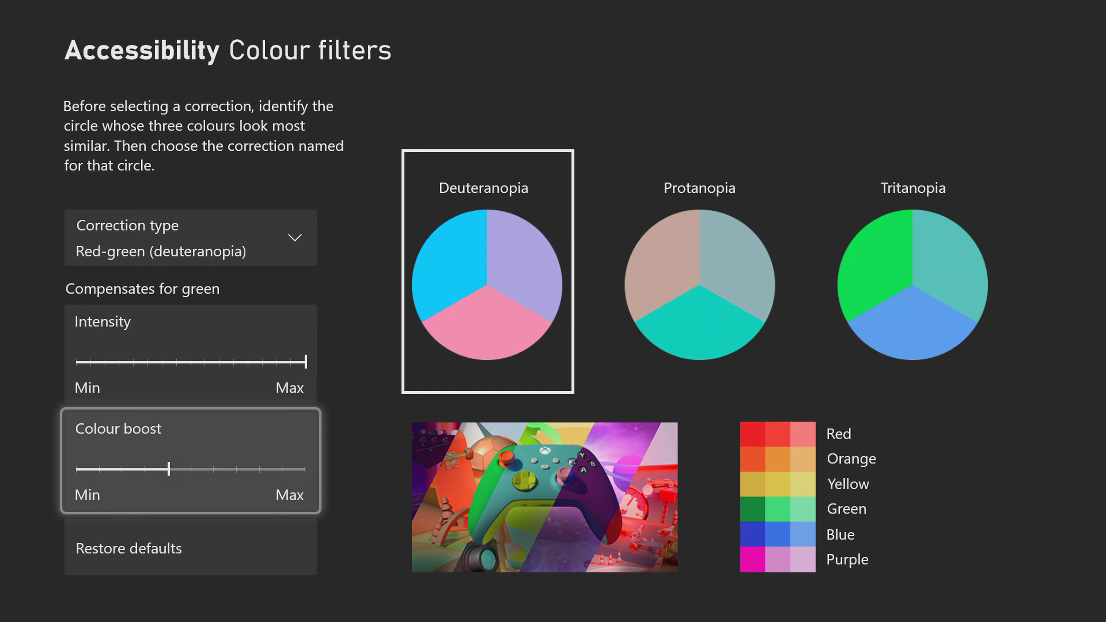
{"action": "key", "text": "Right"}
{"action": "key", "text": "Right"}
{"action": "key", "text": "Right"}
{"action": "key", "text": "Right"}
{"action": "key", "text": "Right"}
{"action": "key", "text": "Up"}
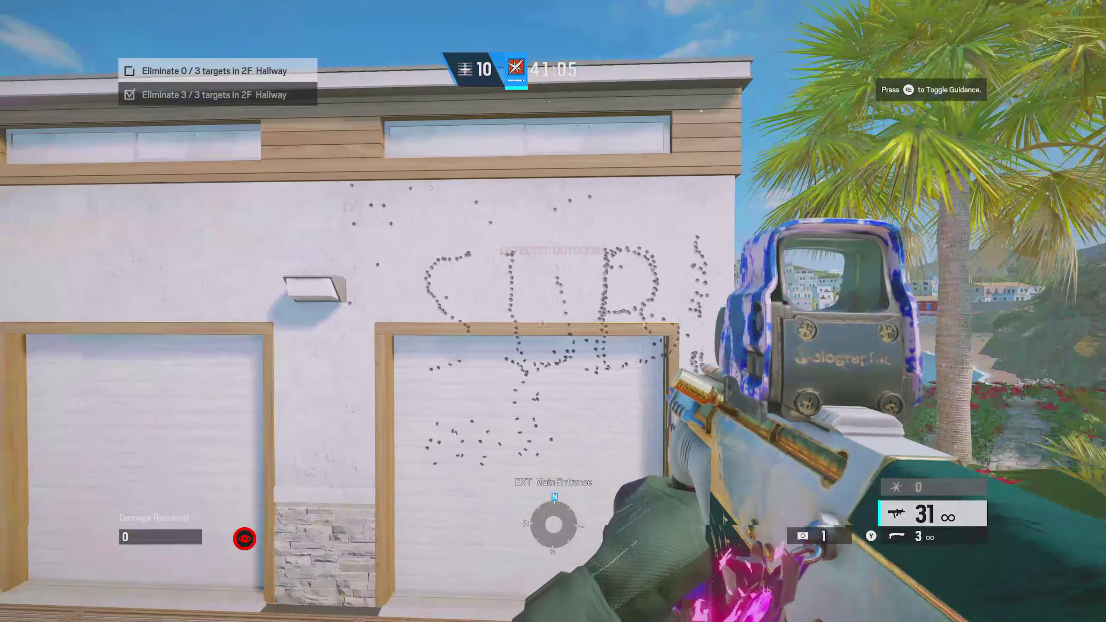
Aim and lower the weapon, then open the game's Options on the Display tab
{"action": "right_click", "coordinate": [552, 311]}
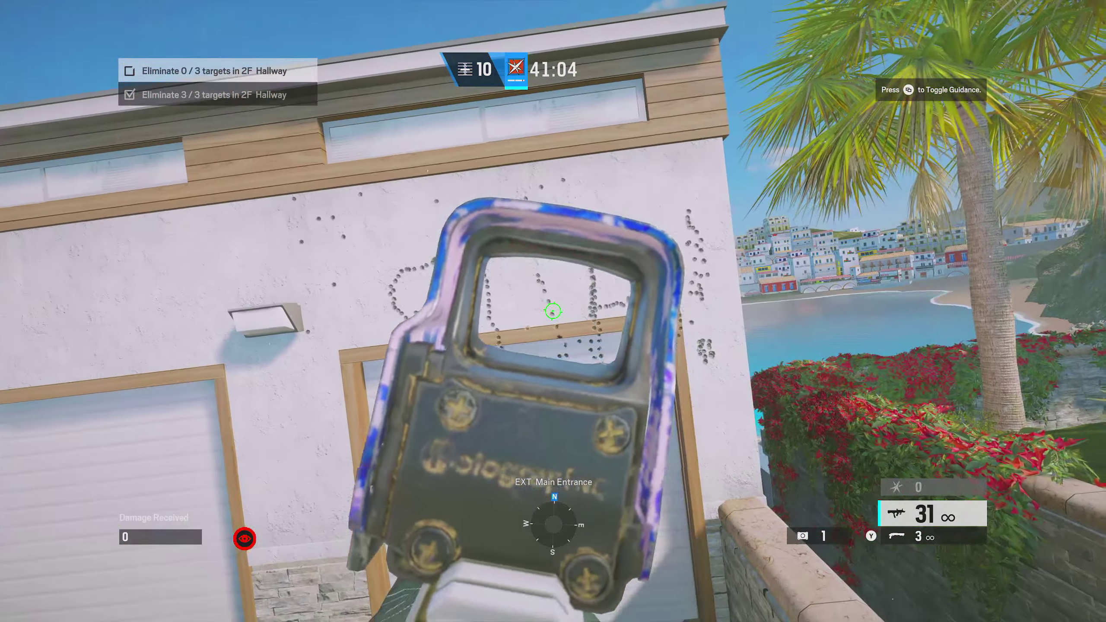
{"action": "right_click", "coordinate": [553, 311]}
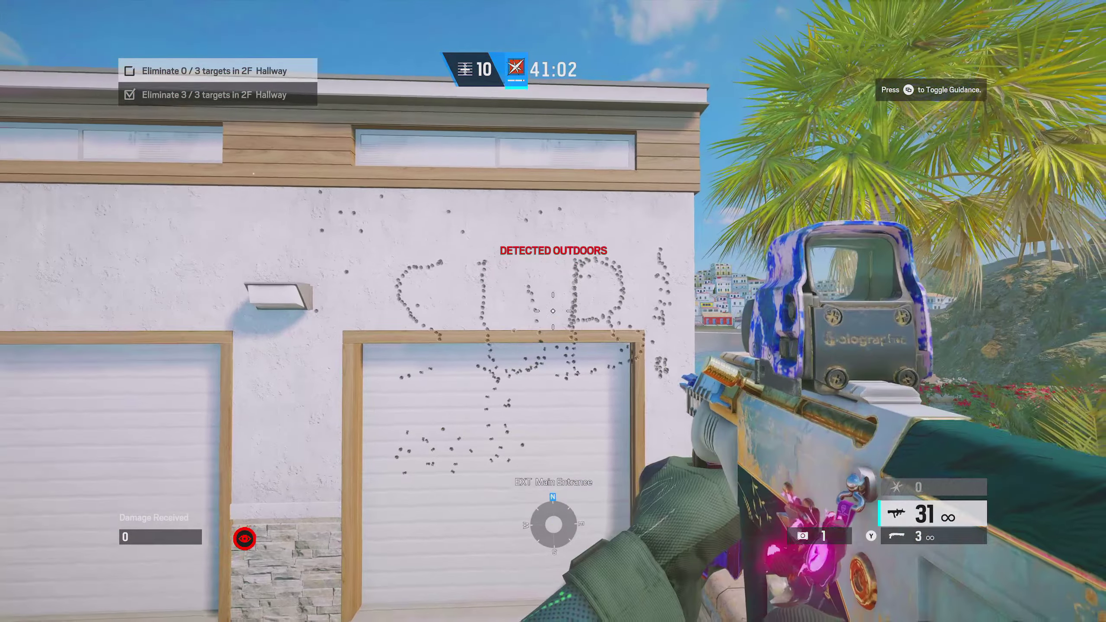
{"action": "key", "text": "Escape"}
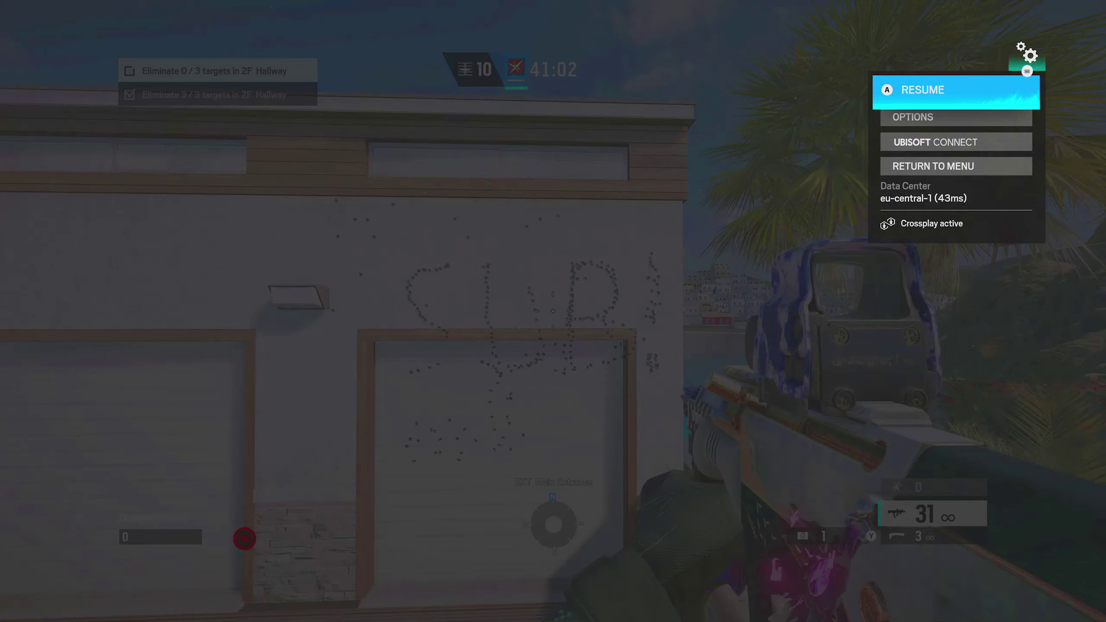
{"action": "key", "text": "Down"}
{"action": "key", "text": "Return"}
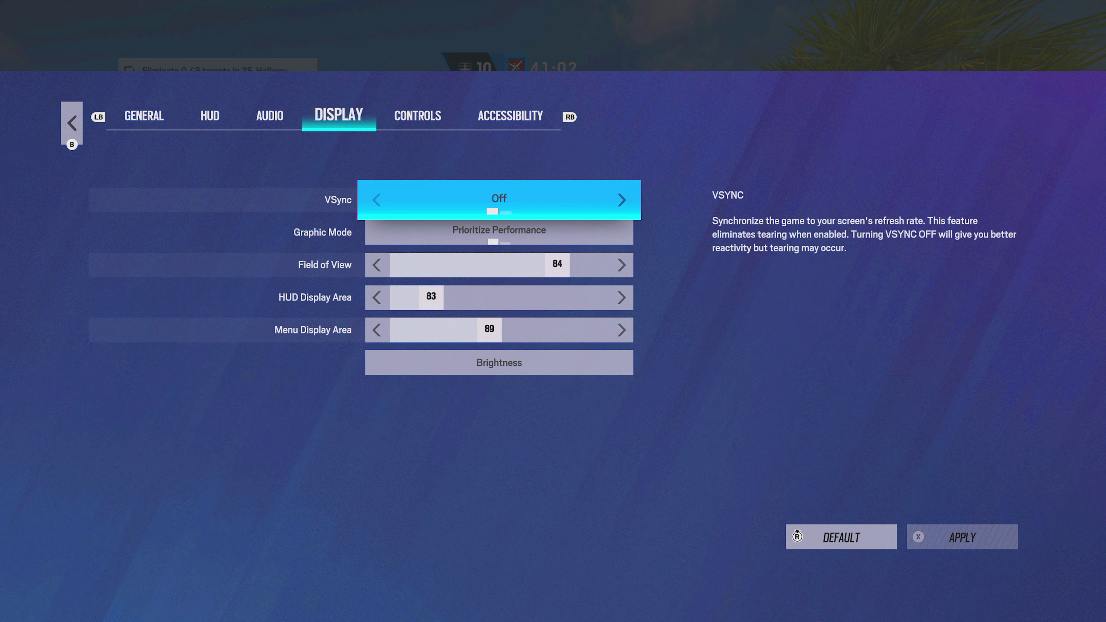
Try Prioritize Resolution, then return Graphic Mode to Prioritize Performance
{"action": "key", "text": "Down"}
{"action": "key", "text": "Right"}
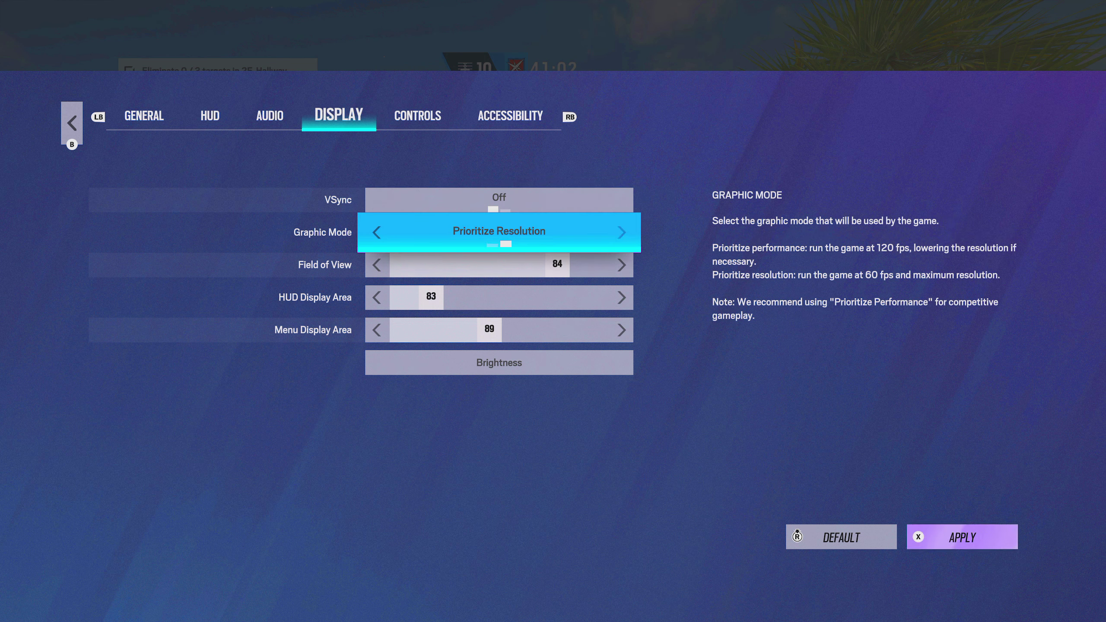
{"action": "key", "text": "Left"}
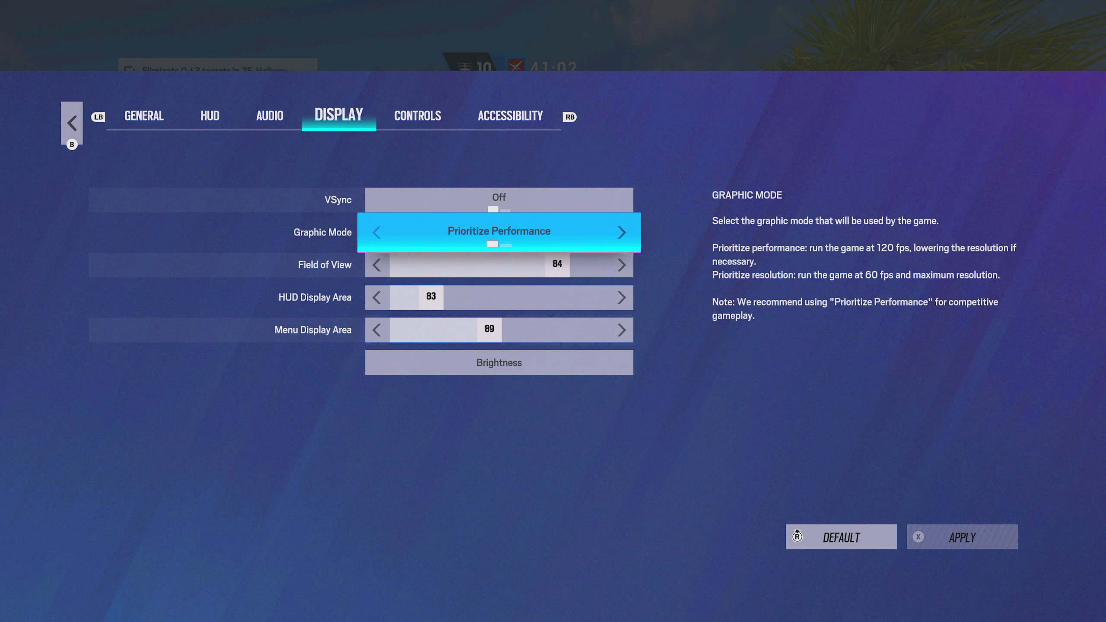